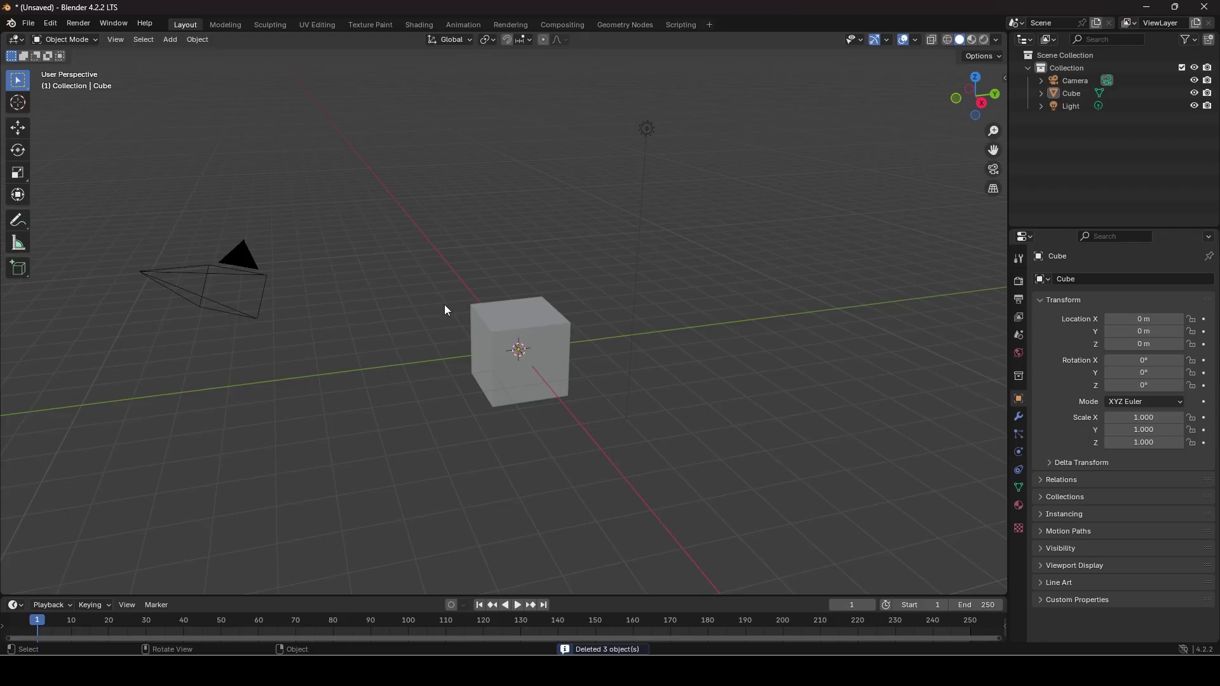
Orbit the view around Blender's default cube scene.
{"action": "middle_click_drag", "start_coordinate": [445, 308], "coordinate": [654, 305]}
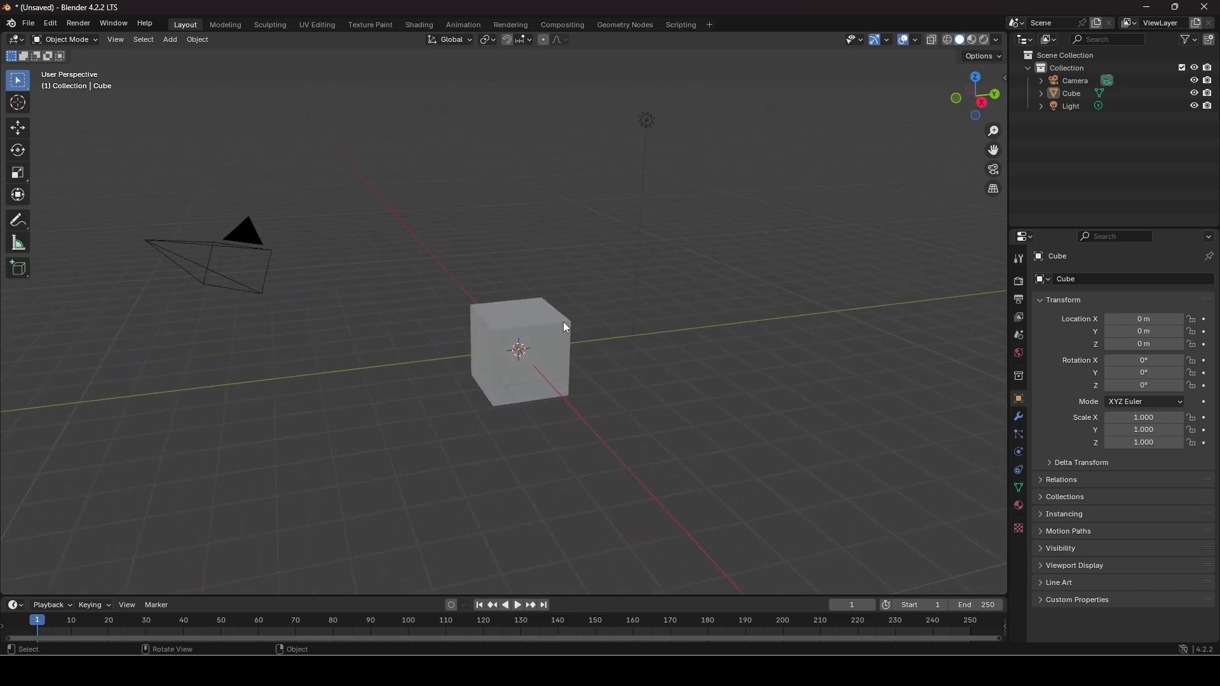
Scale the default cube up to about 1.574 times its original size.
{"action": "left_click", "coordinate": [639, 297]}
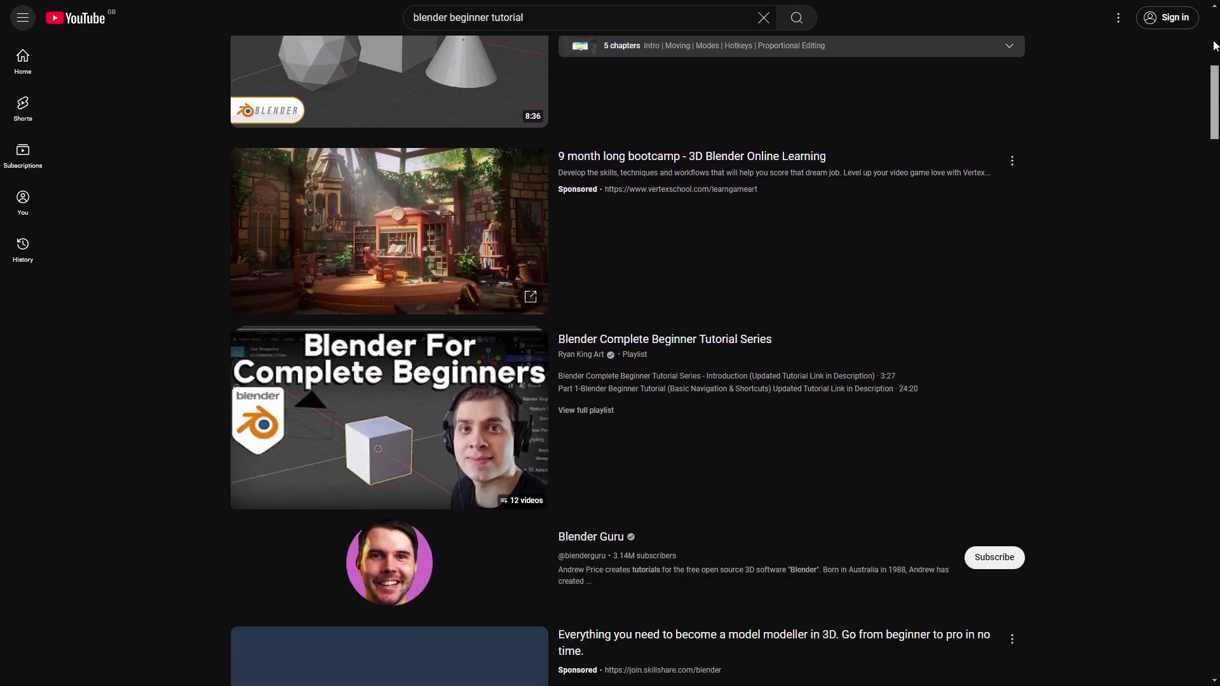
Scroll the 'blender beginner tutorial' results down to the 2D animation basics video.
{"action": "scroll", "coordinate": [1214, 45], "scroll_direction": "down", "scroll_amount": 10}
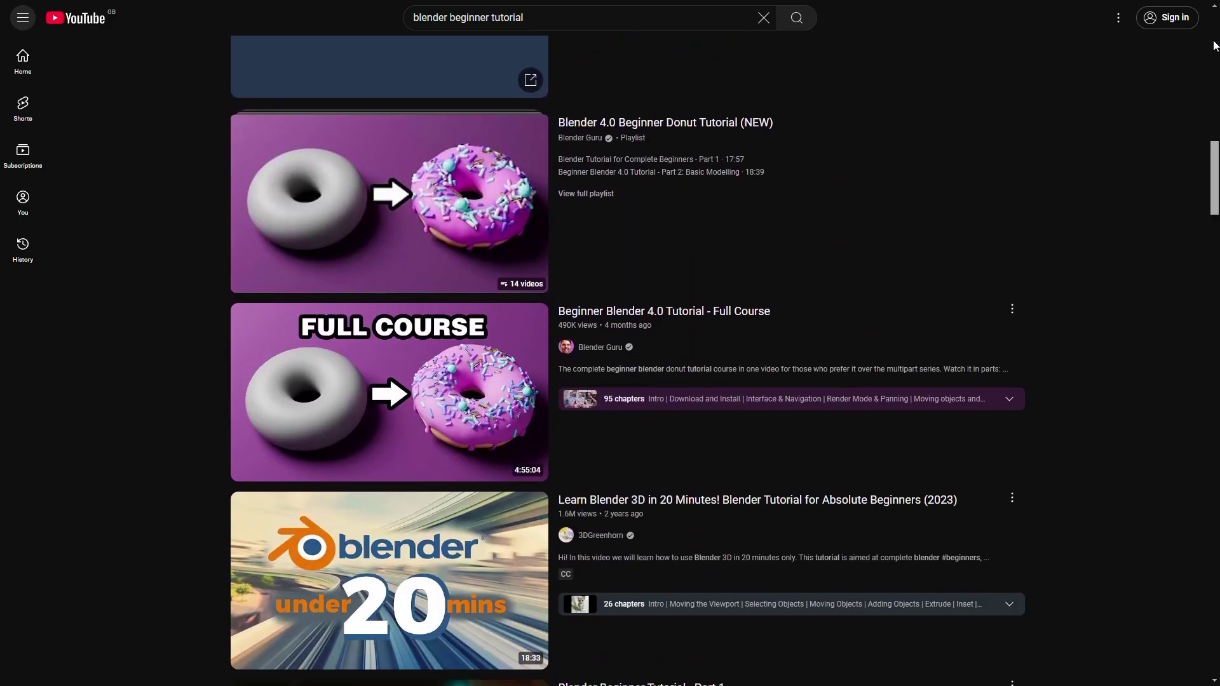
{"action": "scroll", "coordinate": [1214, 45], "scroll_direction": "down", "scroll_amount": 15}
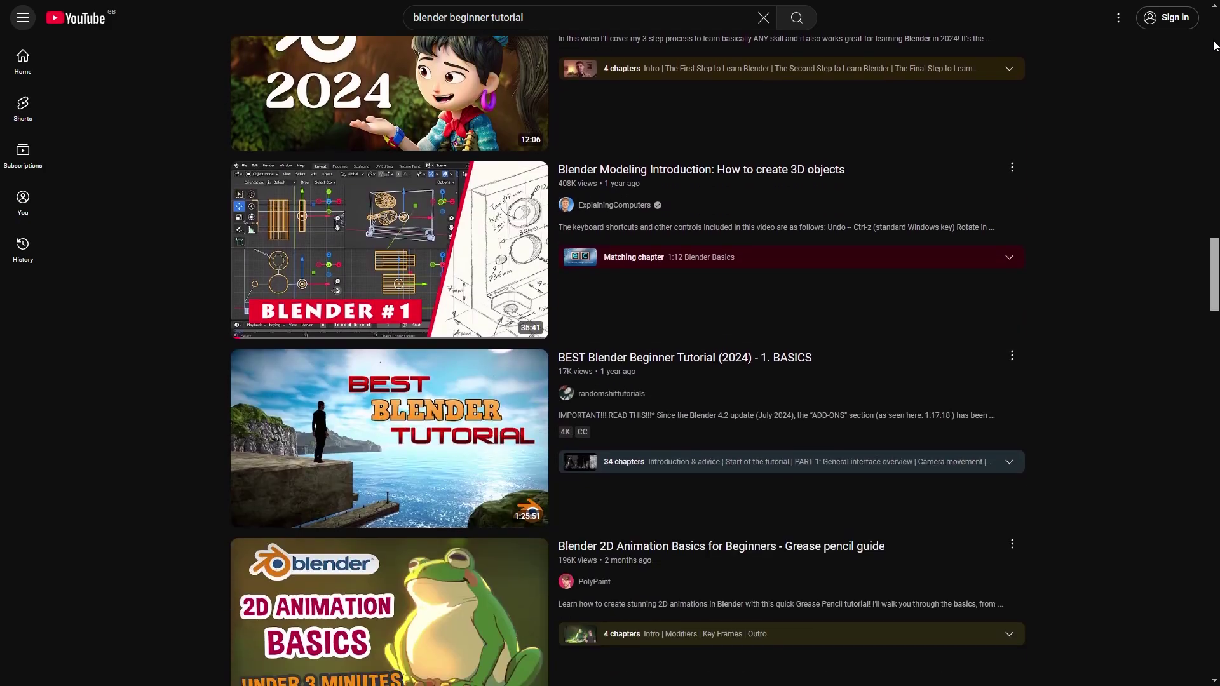
{"action": "scroll", "coordinate": [1214, 45], "scroll_direction": "down", "scroll_amount": 8}
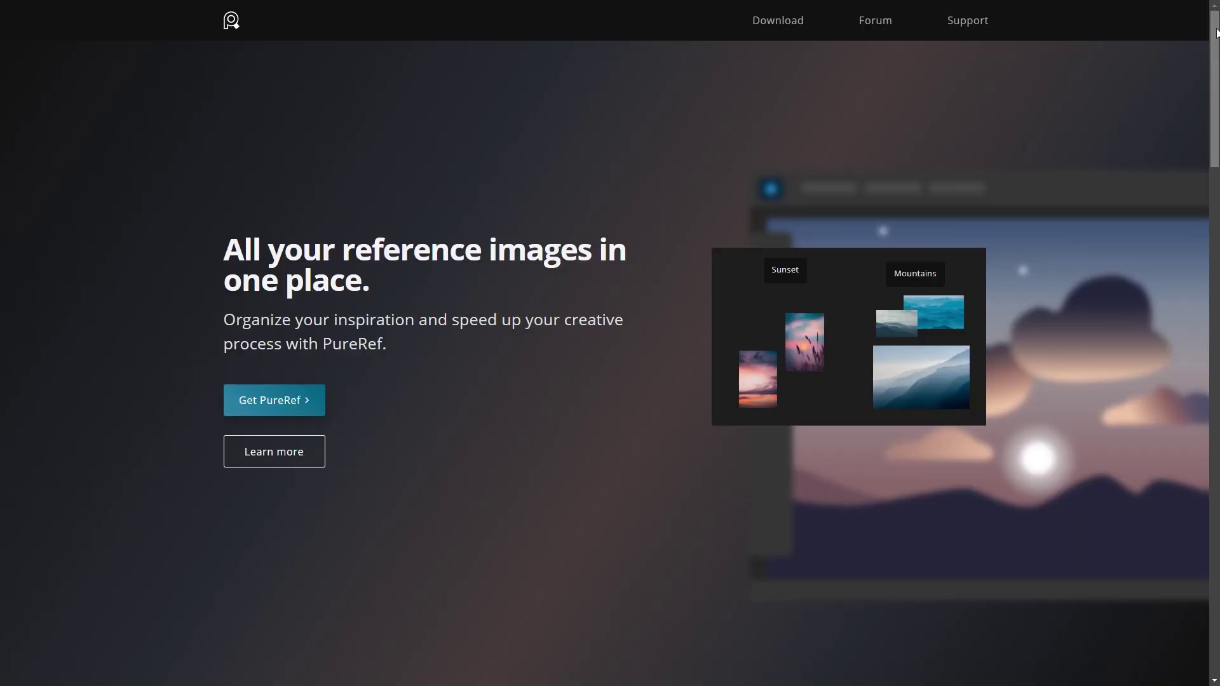
Scroll through the lighthouse photo results on Pixabay, Pexels and Unsplash.
{"action": "scroll", "coordinate": [1217, 33], "scroll_direction": "down", "scroll_amount": 3}
{"action": "scroll", "coordinate": [1217, 33], "scroll_direction": "down", "scroll_amount": 8}
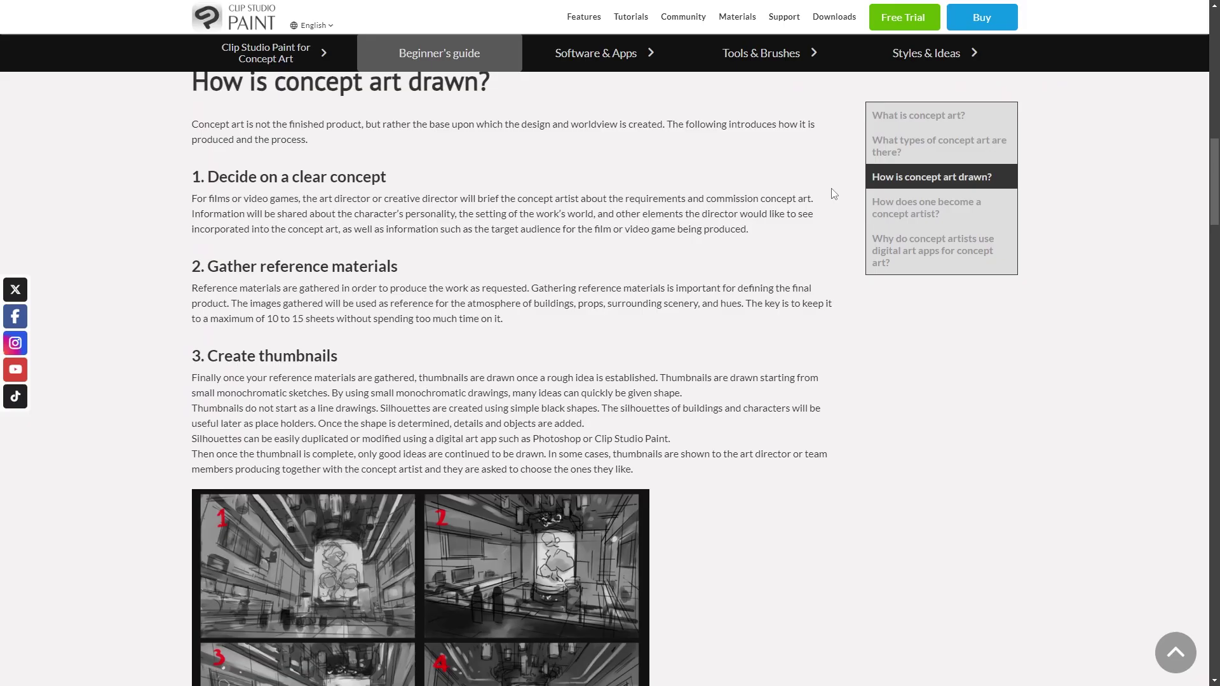
{"action": "scroll", "coordinate": [834, 193], "scroll_direction": "down", "scroll_amount": 10}
{"action": "scroll", "coordinate": [834, 193], "scroll_direction": "down", "scroll_amount": 12}
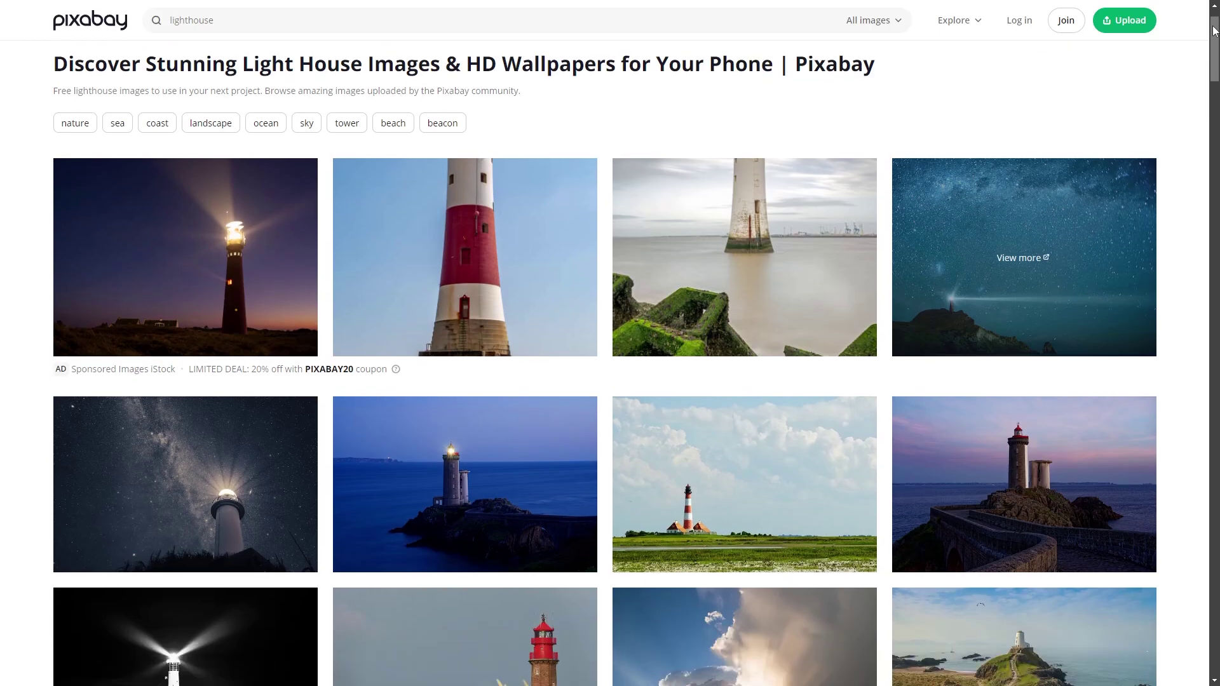
{"action": "scroll", "coordinate": [1214, 30], "scroll_direction": "down", "scroll_amount": 13}
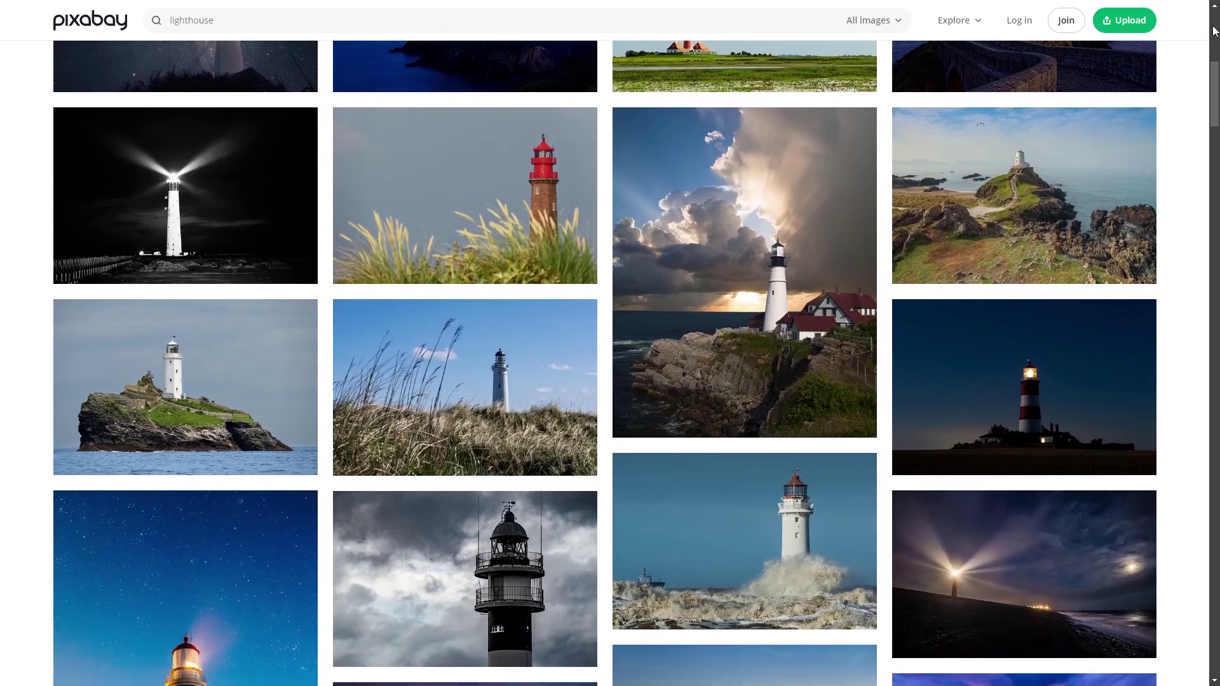
{"action": "scroll", "coordinate": [1214, 30], "scroll_direction": "down", "scroll_amount": 7}
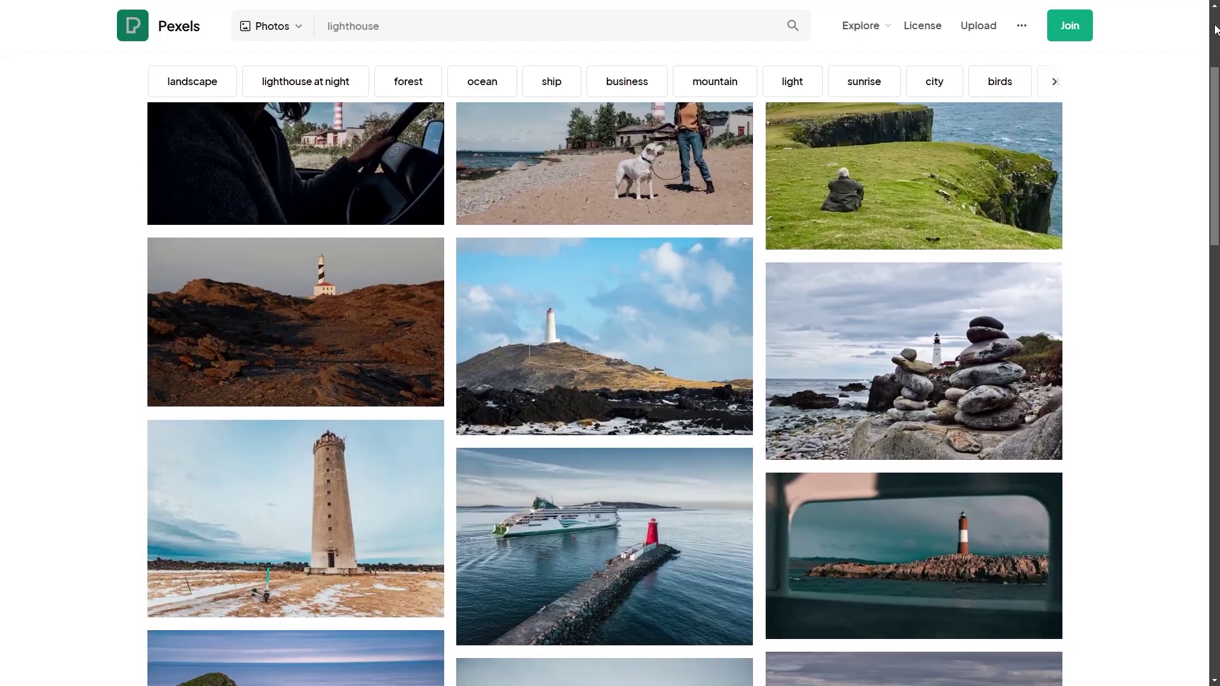
{"action": "scroll", "coordinate": [1214, 30], "scroll_direction": "down", "scroll_amount": 3}
{"action": "scroll", "coordinate": [1214, 30], "scroll_direction": "down", "scroll_amount": 13}
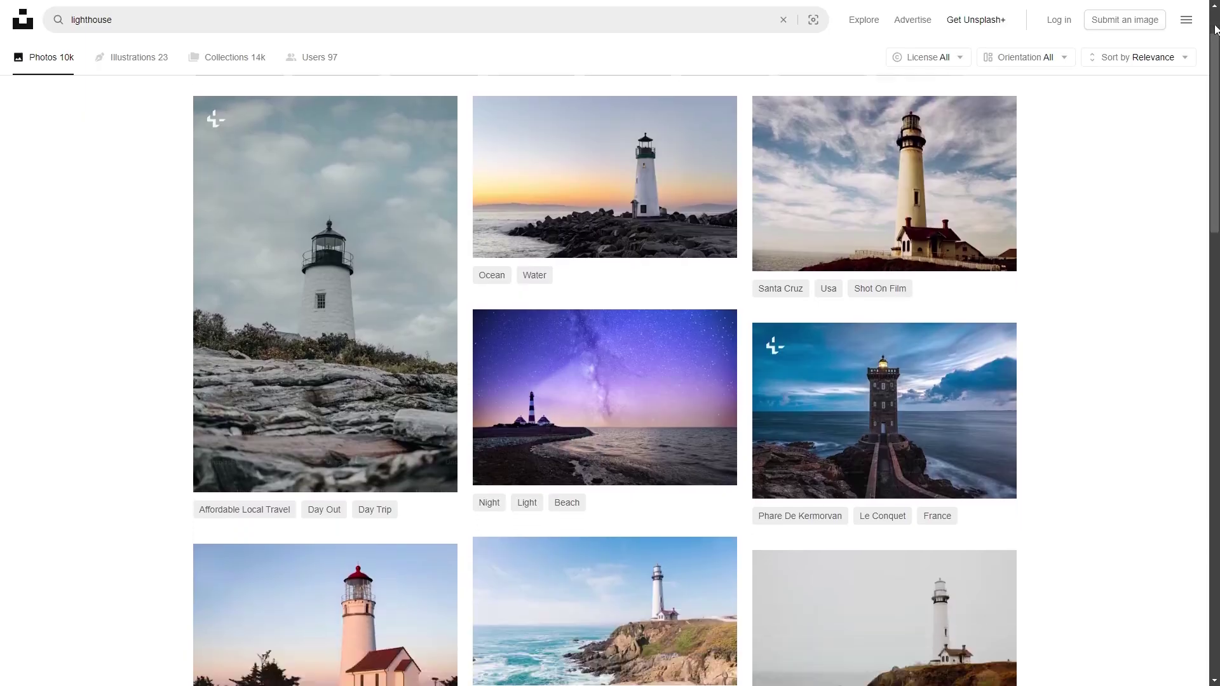
{"action": "scroll", "coordinate": [1214, 30], "scroll_direction": "down", "scroll_amount": 11}
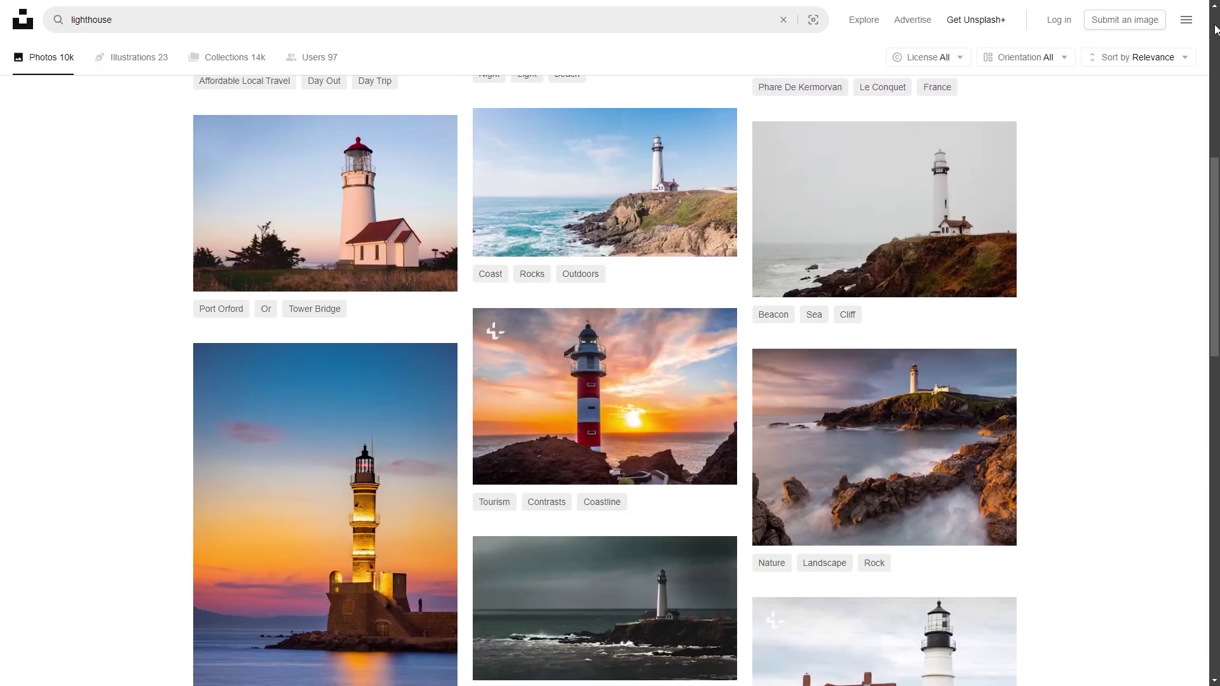
{"action": "scroll", "coordinate": [1214, 30], "scroll_direction": "down", "scroll_amount": 8}
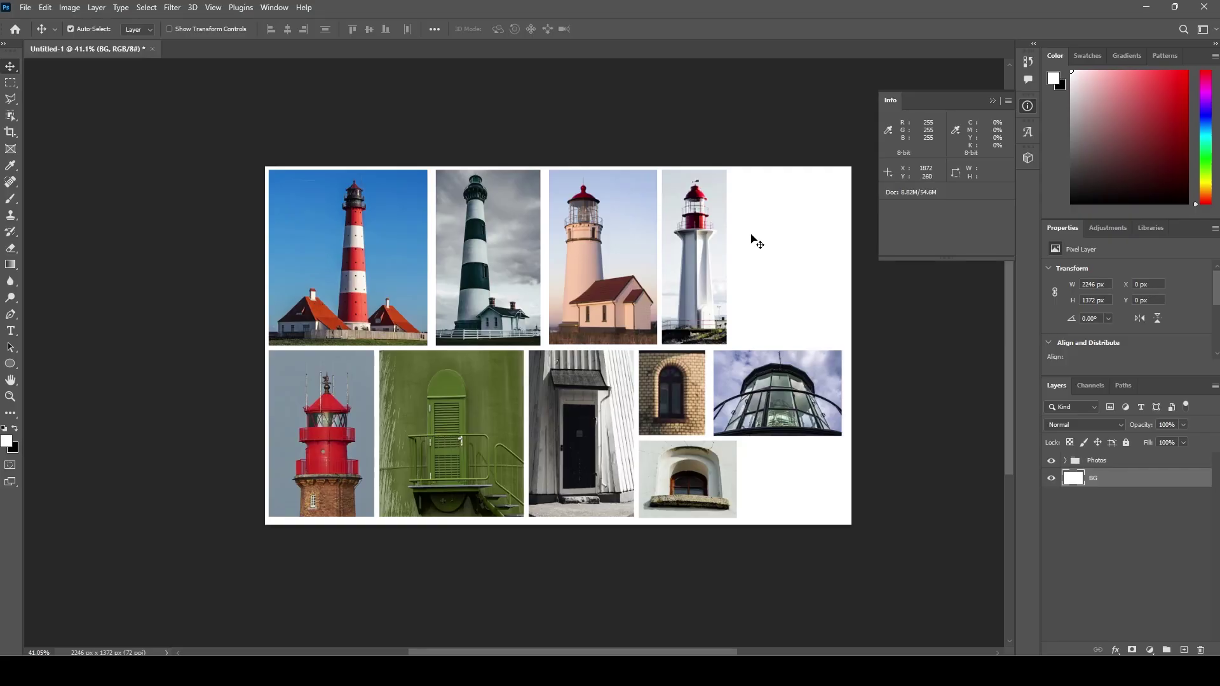
{"action": "scroll", "coordinate": [553, 243], "scroll_direction": "up", "scroll_amount": 8, "text": "alt"}
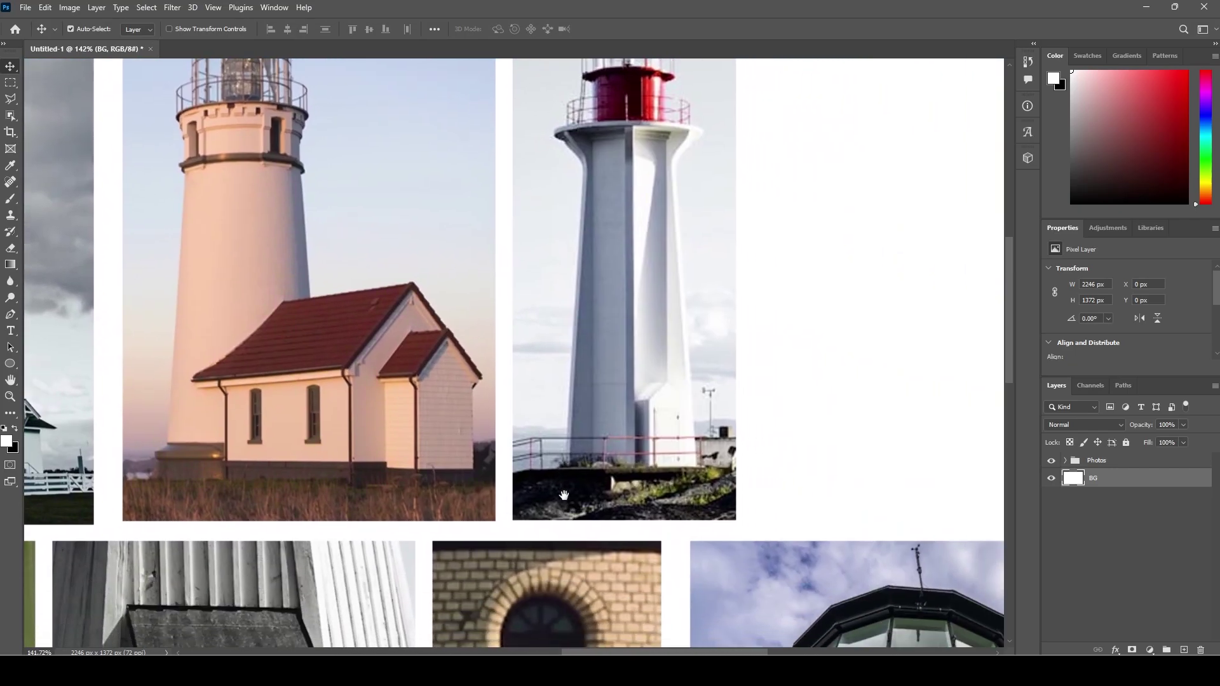
{"action": "left_click_drag", "start_coordinate": [564, 495], "coordinate": [481, 437]}
{"action": "scroll", "coordinate": [544, 425], "scroll_direction": "down", "scroll_amount": 5, "text": "alt"}
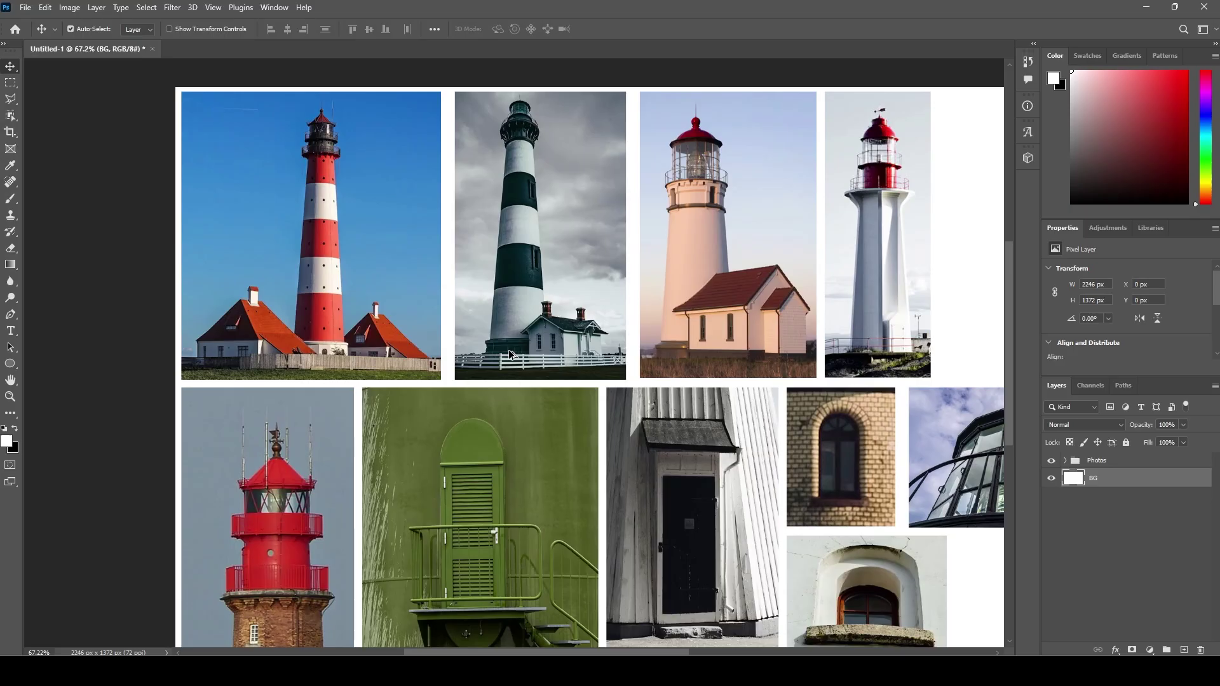
{"action": "scroll", "coordinate": [515, 359], "scroll_direction": "up", "scroll_amount": 5, "text": "alt"}
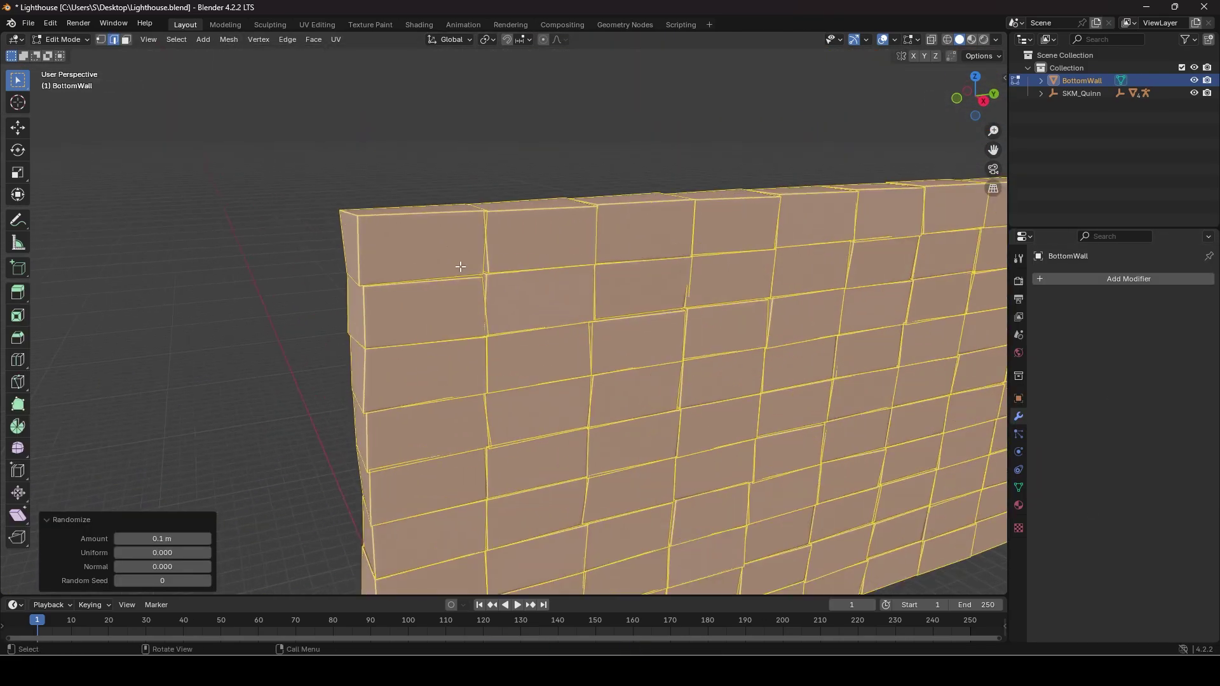
Randomize the vertices by 0.14 m and widen the cube along X.
{"action": "left_click", "coordinate": [209, 539]}
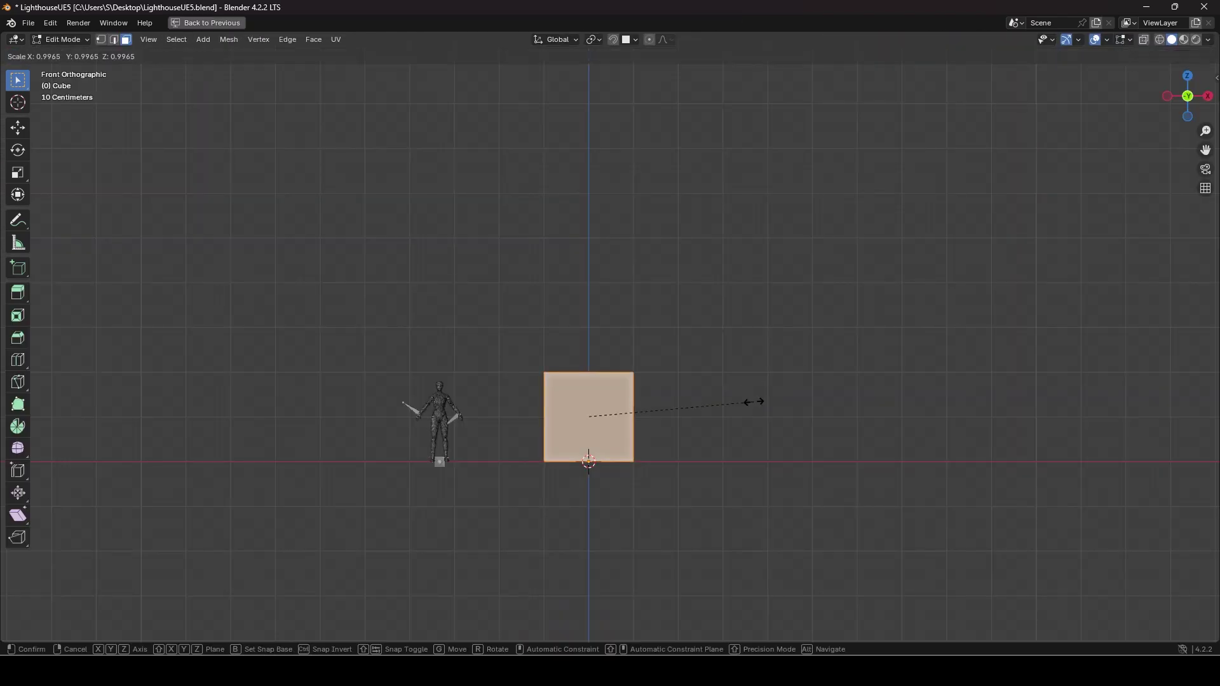
{"action": "left_click", "coordinate": [1008, 388]}
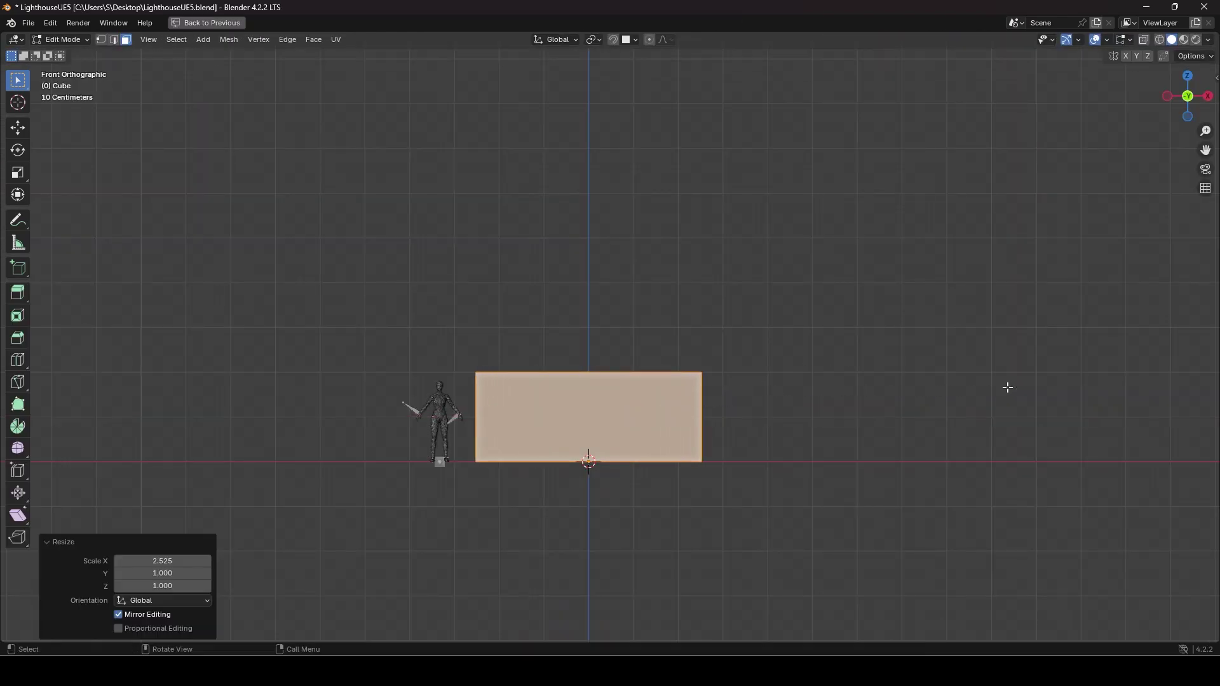
{"action": "left_click", "coordinate": [711, 400]}
{"action": "scroll", "coordinate": [621, 406], "scroll_direction": "down", "scroll_amount": 3}
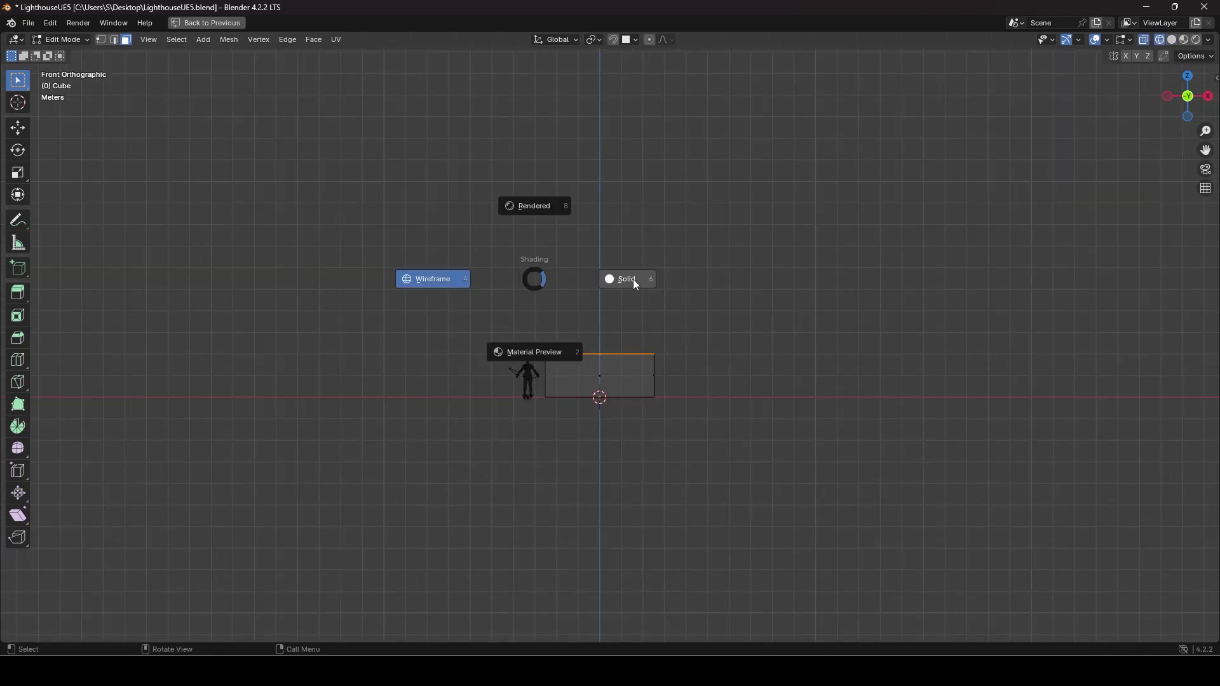
In solid shading, lift the cube's top face into a tall block and return to Object Mode.
{"action": "left_click", "coordinate": [634, 280]}
{"action": "scroll", "coordinate": [639, 318], "scroll_direction": "down", "scroll_amount": 2}
{"action": "middle_click_drag", "start_coordinate": [636, 354], "coordinate": [630, 401], "text": "shift"}
{"action": "key", "text": "g"}
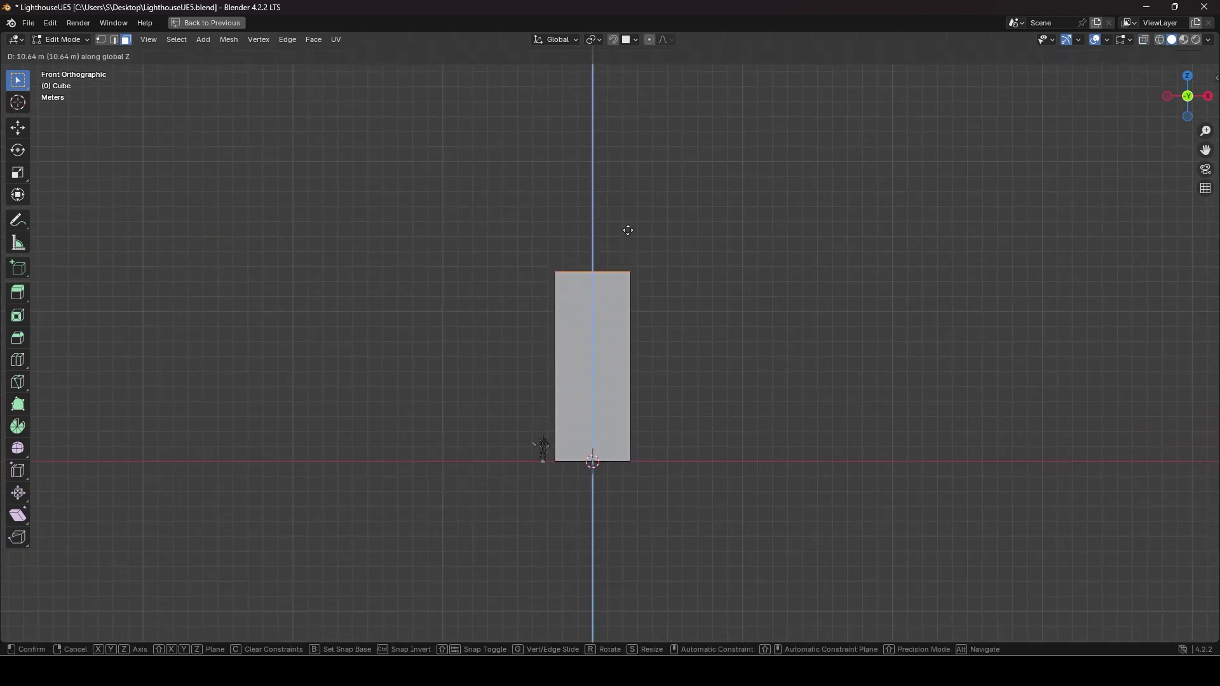
{"action": "left_click", "coordinate": [627, 100]}
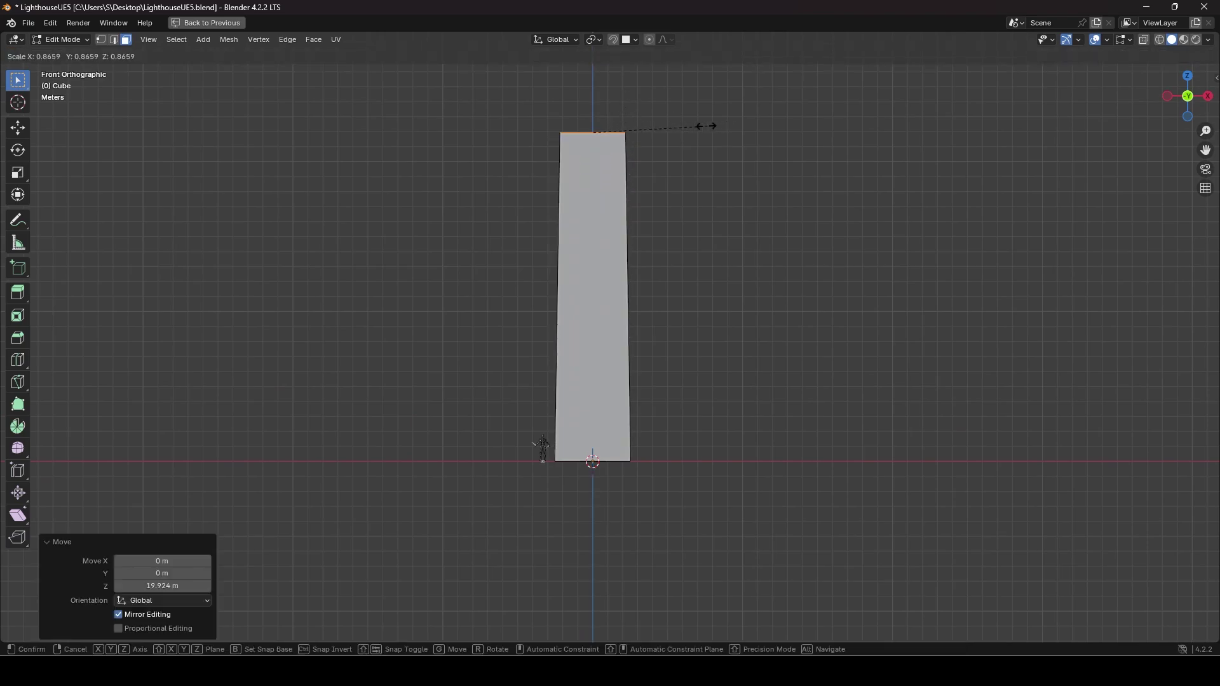
{"action": "key", "text": "Tab"}
{"action": "middle_click_drag", "start_coordinate": [649, 191], "coordinate": [578, 271]}
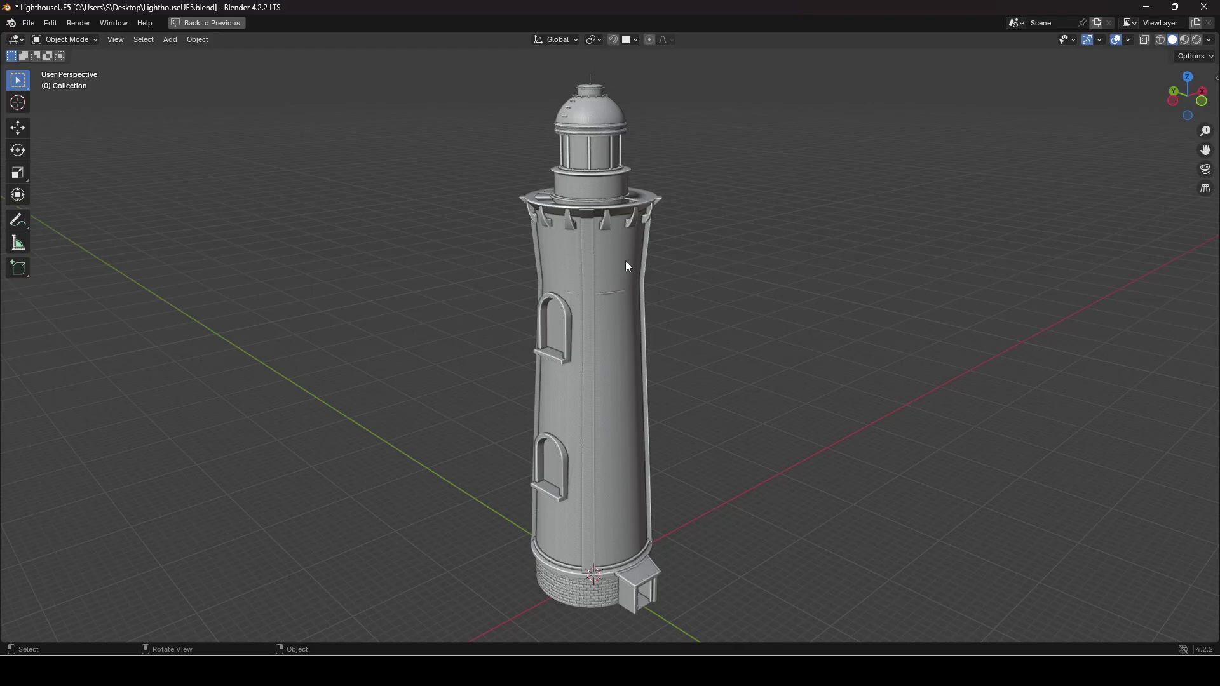
Scale the lighthouse model uniformly to 1.227.
{"action": "left_click", "coordinate": [626, 265]}
{"action": "key", "text": "s"}
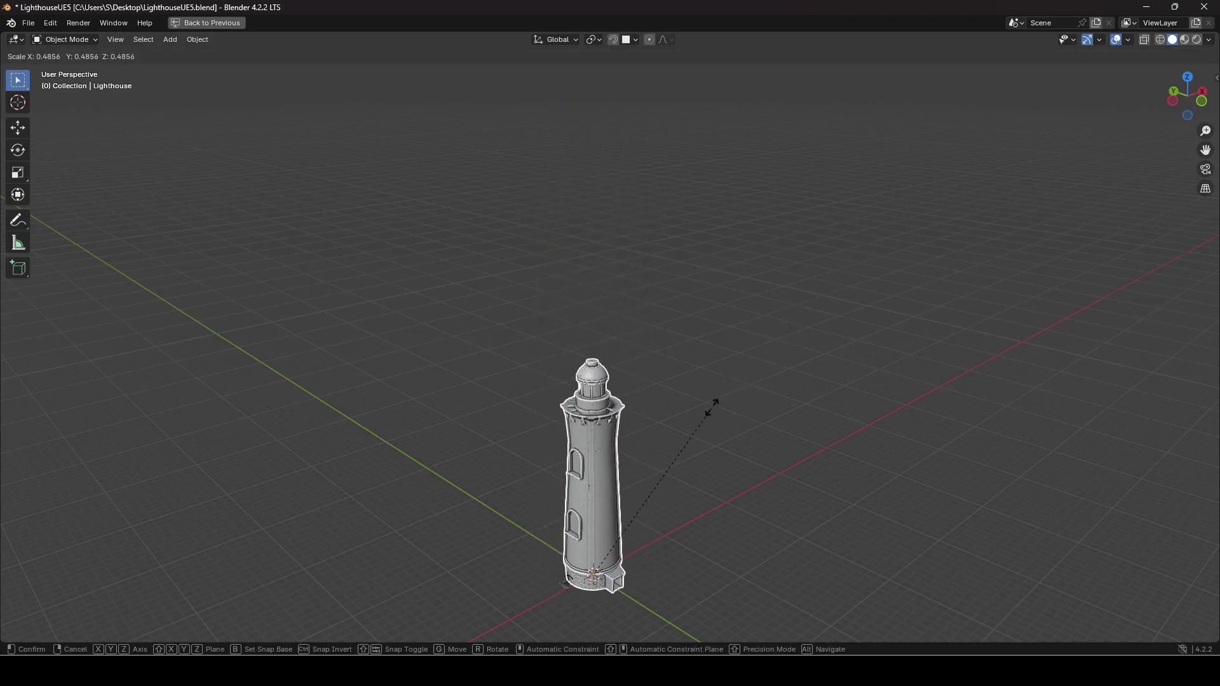
{"action": "left_click", "coordinate": [919, 162]}
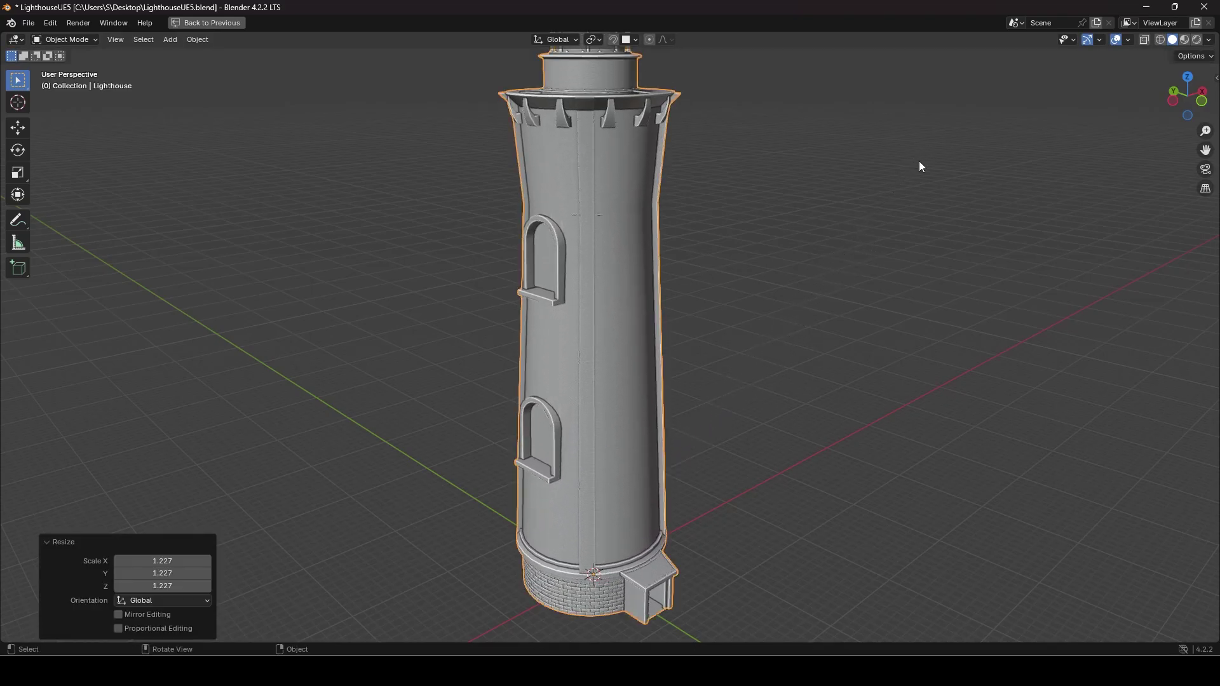
{"action": "scroll", "coordinate": [916, 171], "scroll_direction": "down", "scroll_amount": 2}
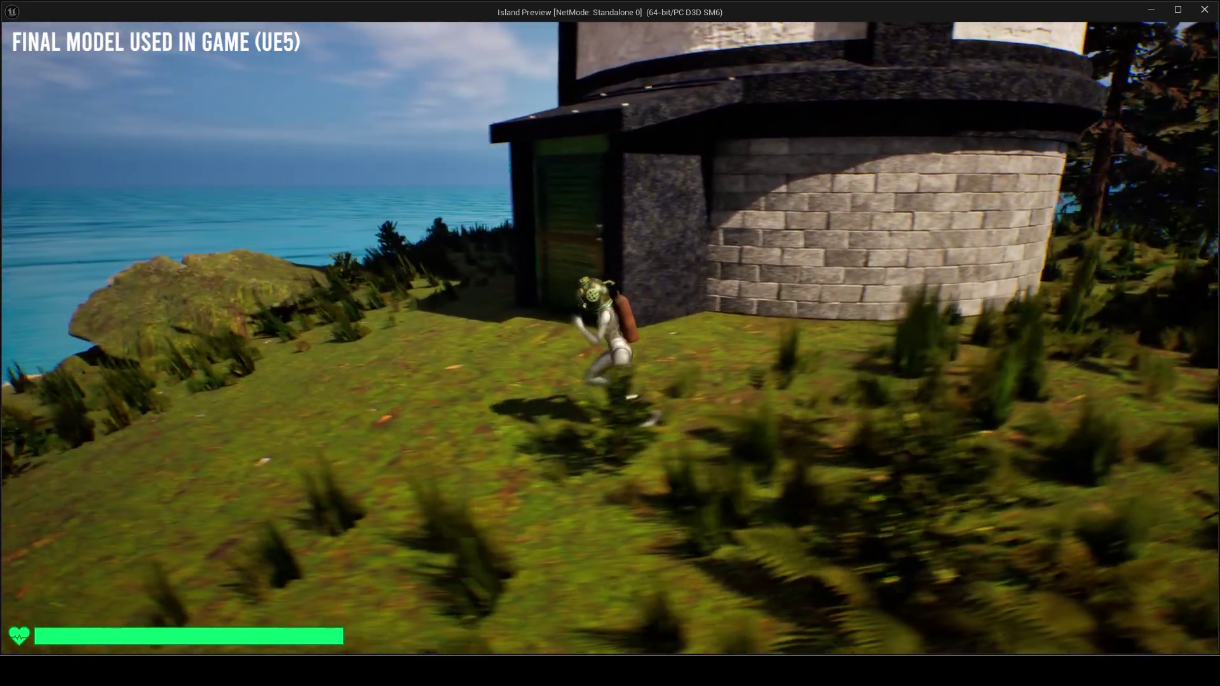
Toggle the lighthouse door with F, leaving it open.
{"action": "key", "text": "f"}
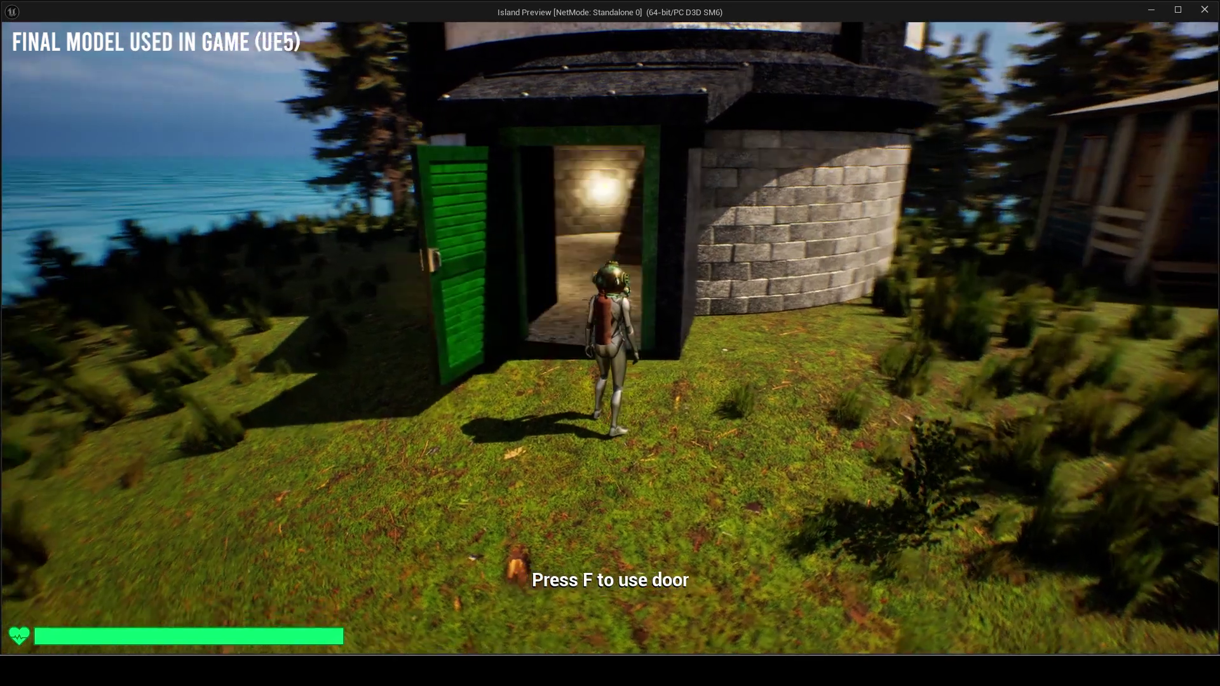
{"action": "key", "text": "f"}
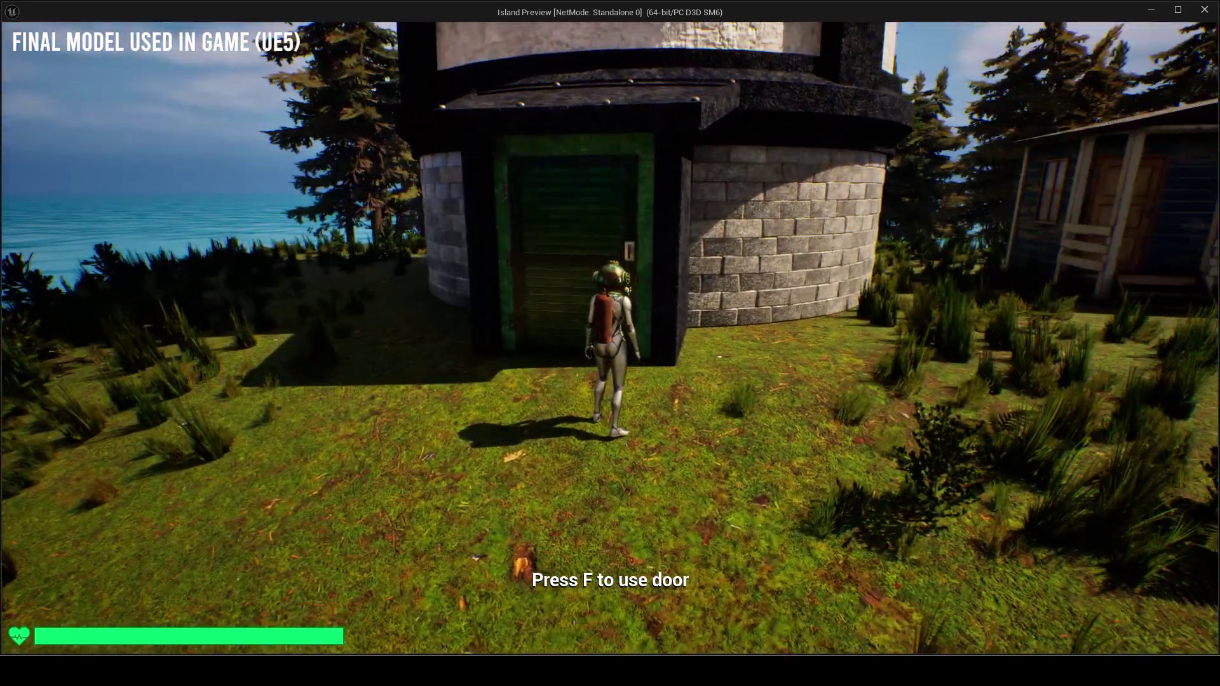
{"action": "key", "text": "f"}
Walk the character through the doorway and up the inner staircase.
{"action": "key", "text": "w"}
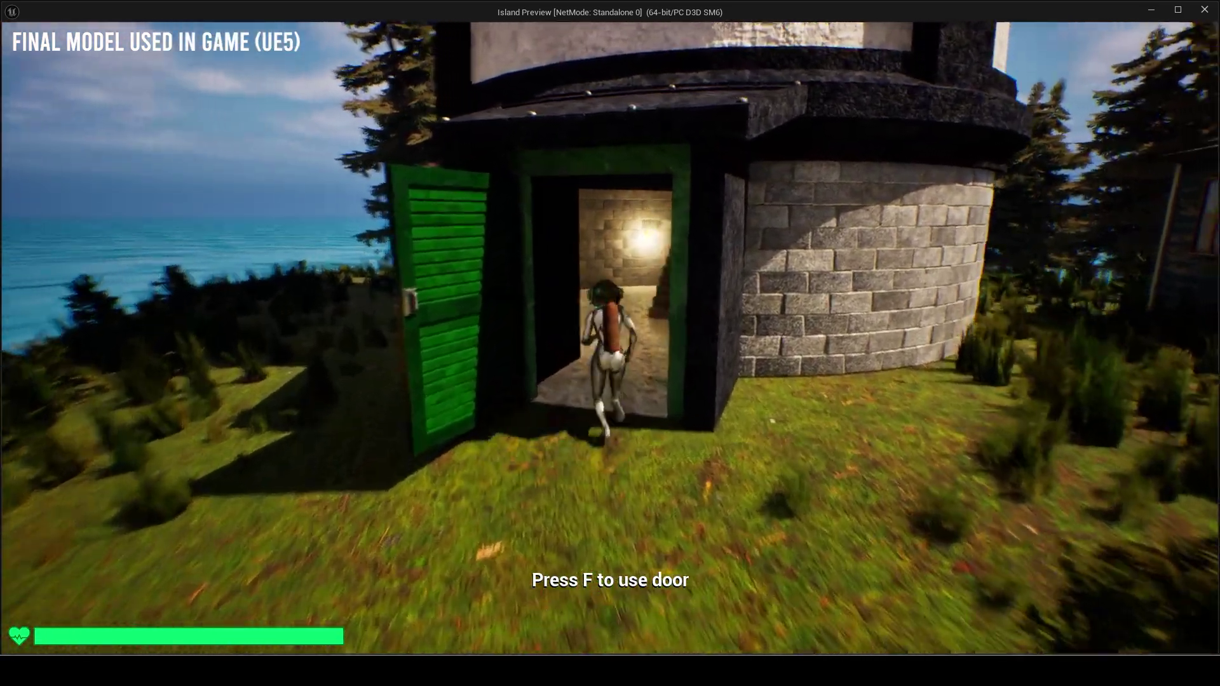
{"action": "key", "text": "w"}
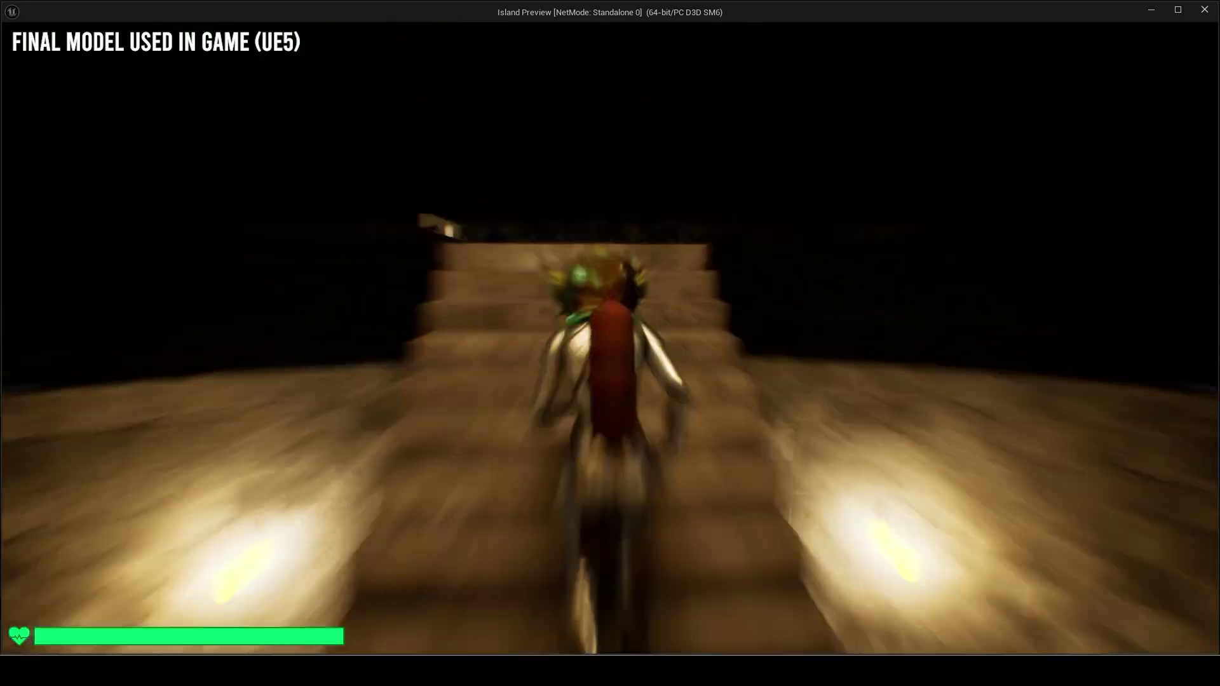
{"action": "key", "text": "w"}
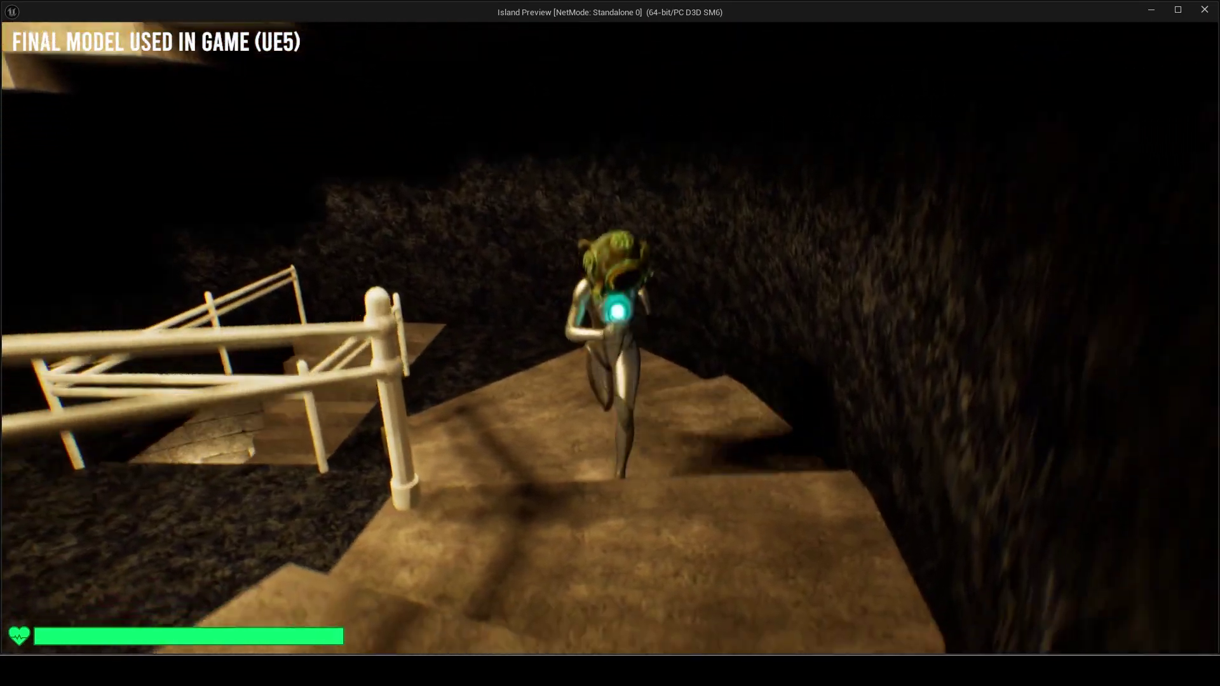
{"action": "key", "text": "w"}
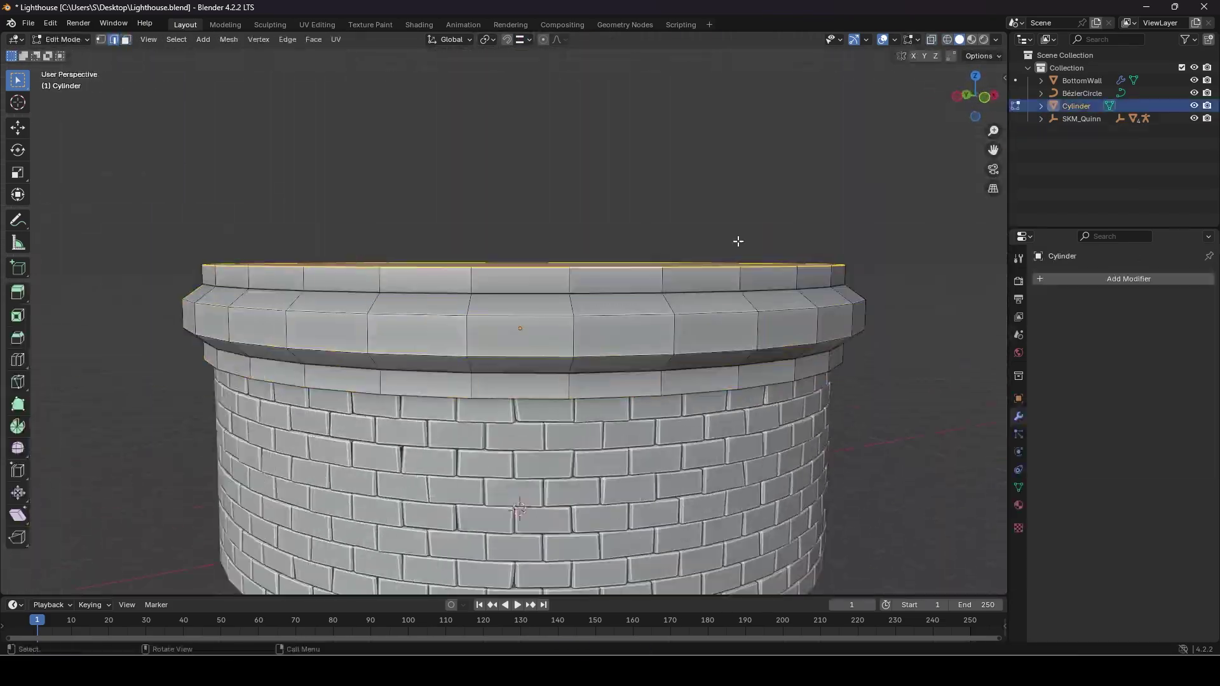
Bevel the cylinder rim and extrude a face into a slab scaled along X.
{"action": "key", "text": "ctrl+b"}
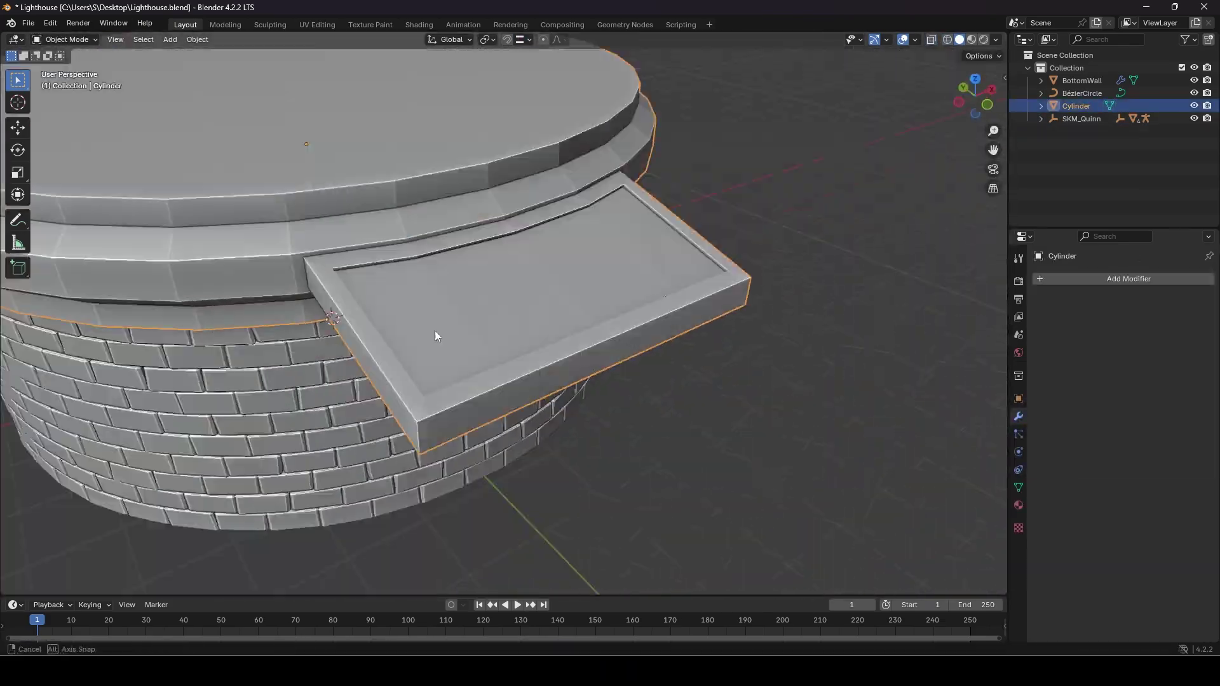
{"action": "key", "text": "s"}
{"action": "key", "text": "x"}
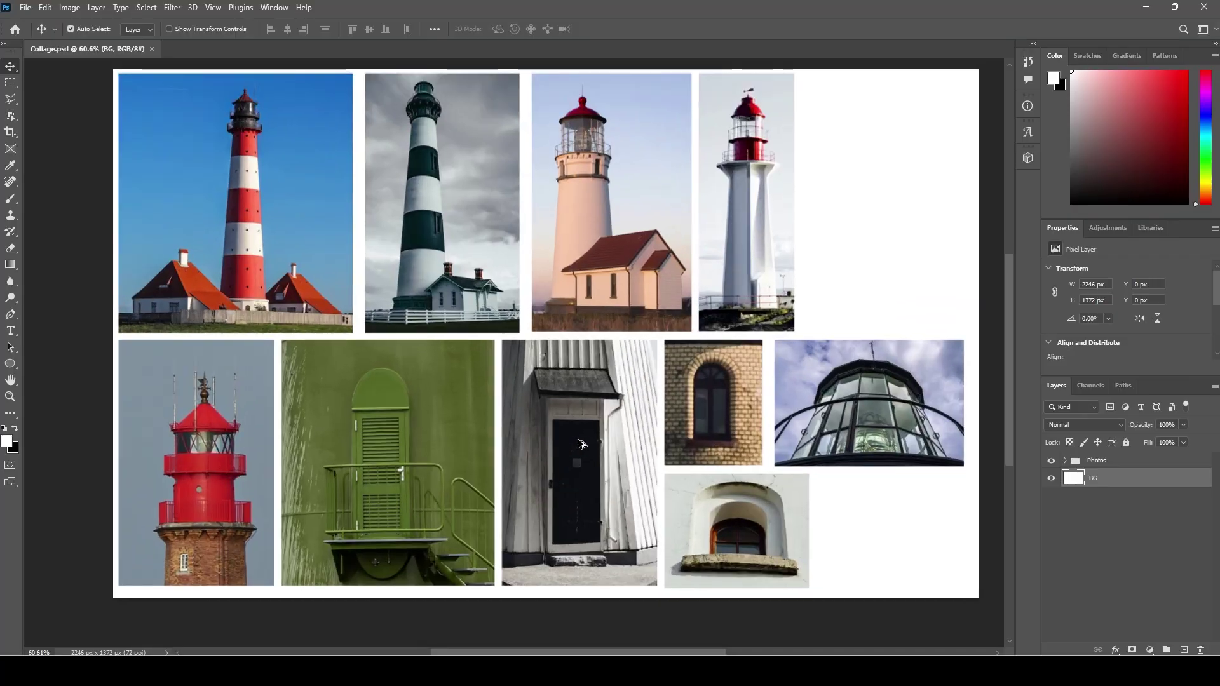
{"action": "scroll", "coordinate": [578, 476], "scroll_direction": "up", "scroll_amount": 5, "text": "alt"}
{"action": "left_click_drag", "start_coordinate": [606, 425], "coordinate": [608, 284]}
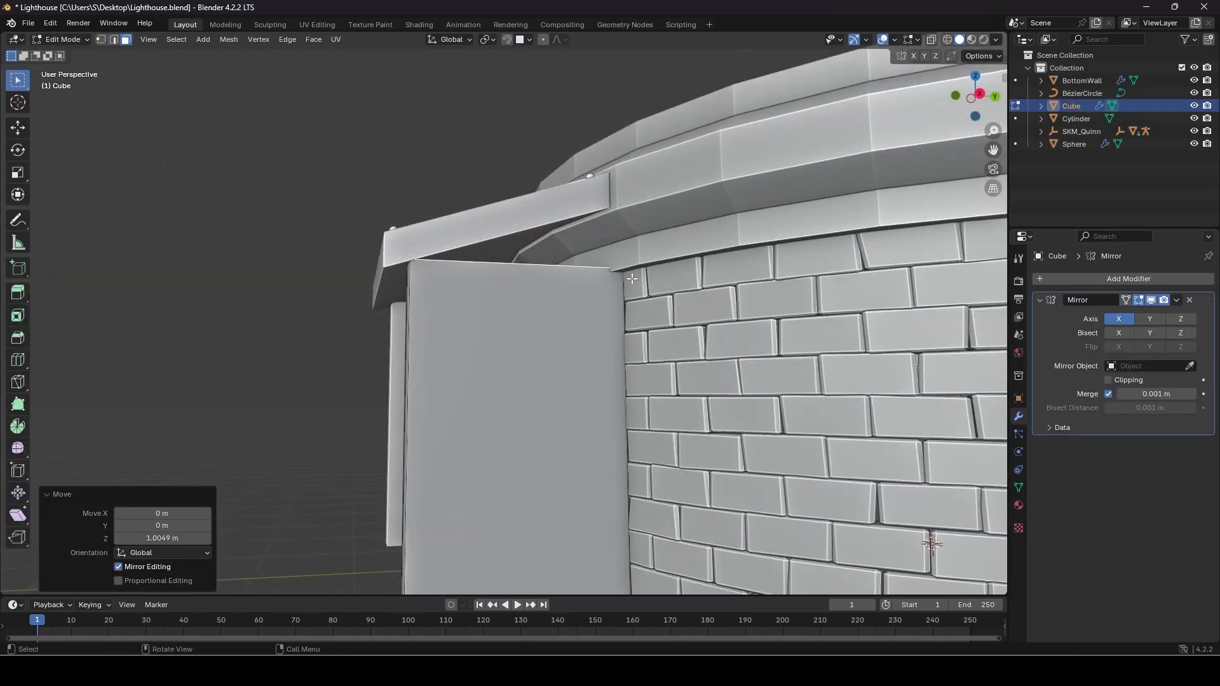
Move the slab down along Z and return to Object Mode.
{"action": "middle_click_drag", "start_coordinate": [642, 213], "coordinate": [456, 372]}
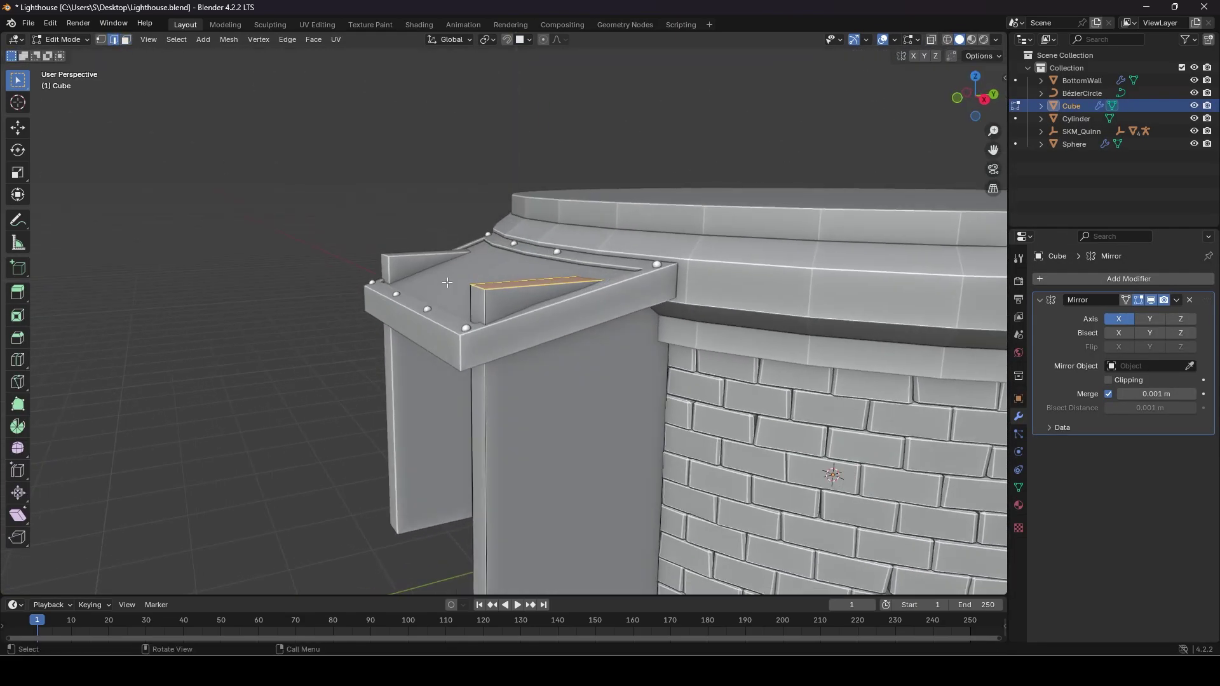
{"action": "left_click", "coordinate": [531, 345]}
{"action": "mouse_move", "coordinate": [534, 346]}
{"action": "middle_mouse_down"}
{"action": "mouse_move", "coordinate": [728, 311]}
{"action": "mouse_move", "coordinate": [657, 307]}
{"action": "mouse_move", "coordinate": [673, 319]}
{"action": "mouse_move", "coordinate": [550, 352]}
{"action": "middle_mouse_up"}
{"action": "key", "text": "Tab"}
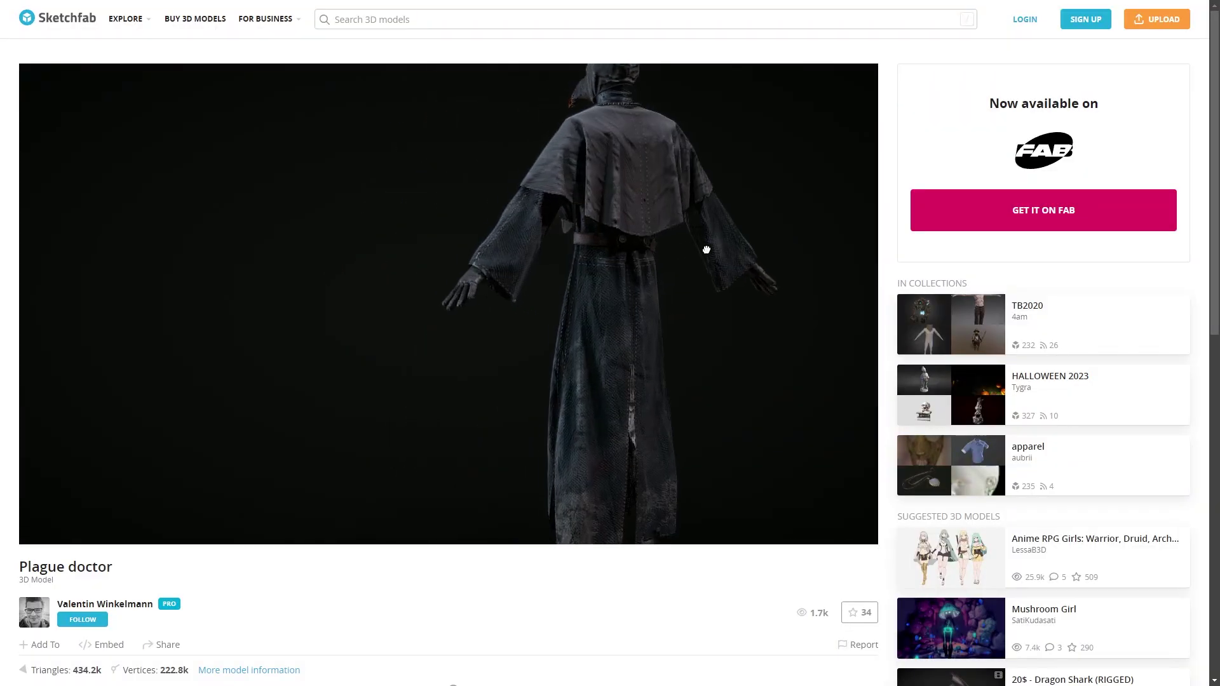
Orbit and zoom the Plague doctor and gun models in Sketchfab's viewer.
{"action": "left_click_drag", "start_coordinate": [612, 243], "coordinate": [633, 301]}
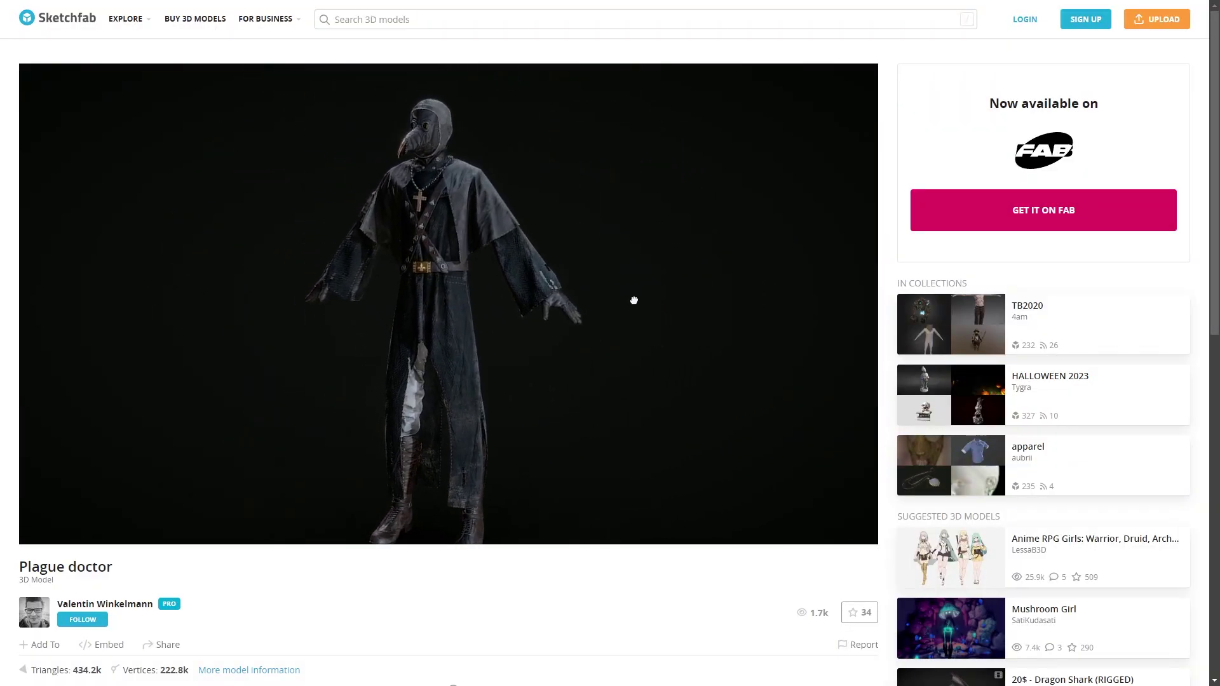
{"action": "left_click_drag", "start_coordinate": [608, 252], "coordinate": [605, 303]}
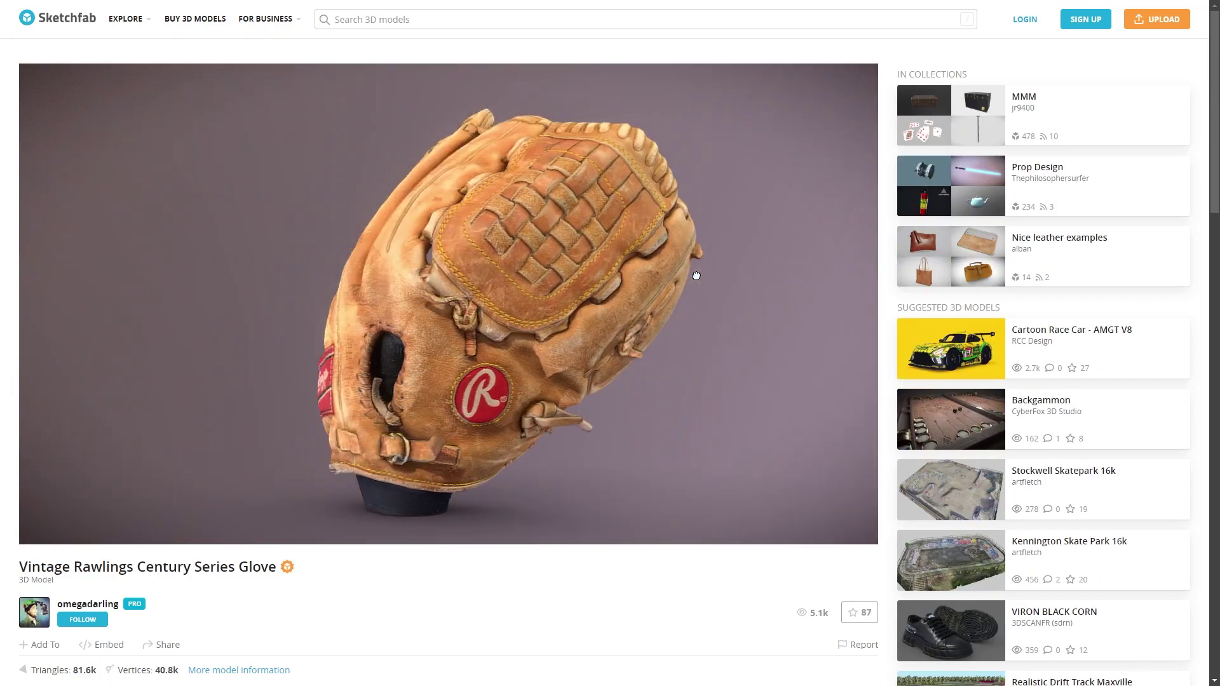
{"action": "scroll", "coordinate": [427, 284], "scroll_direction": "up", "scroll_amount": 5}
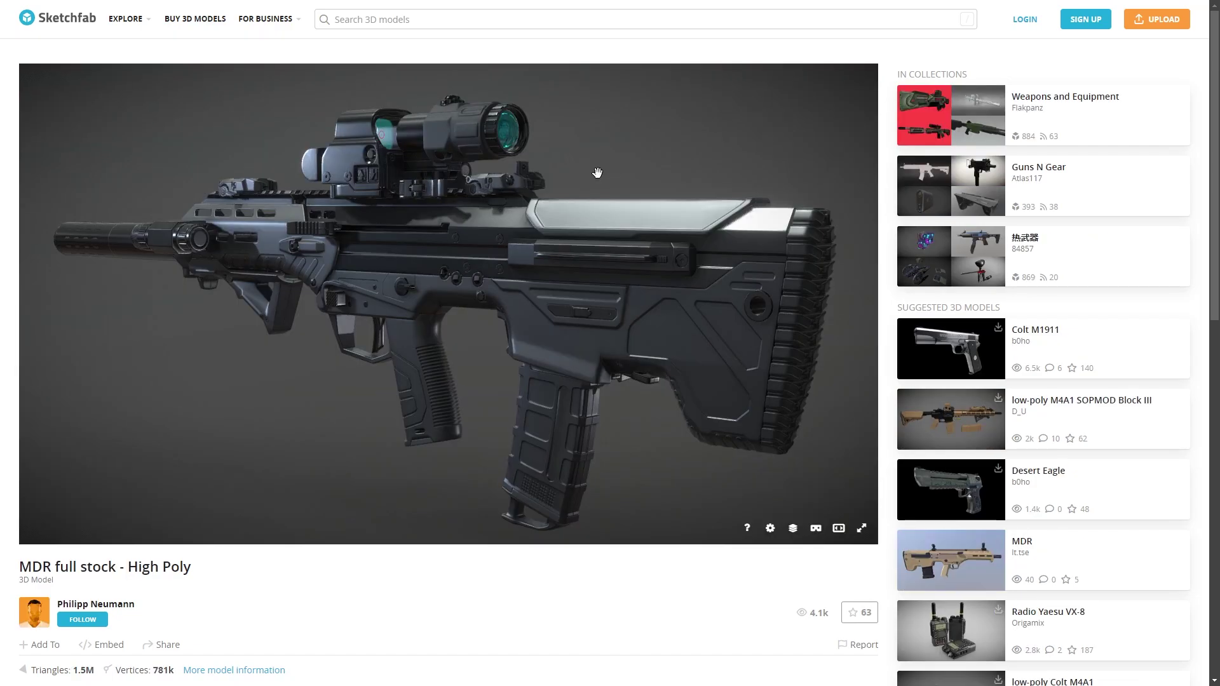
{"action": "left_click_drag", "start_coordinate": [555, 190], "coordinate": [570, 191]}
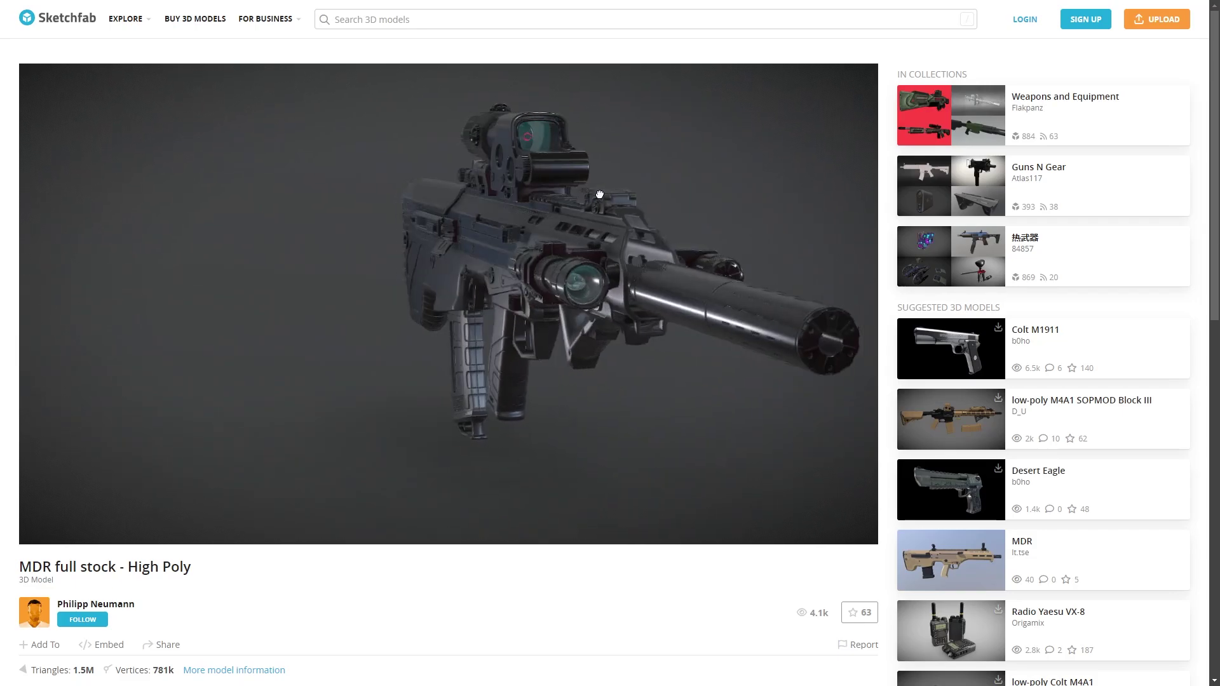
{"action": "scroll", "coordinate": [533, 219], "scroll_direction": "up", "scroll_amount": 5}
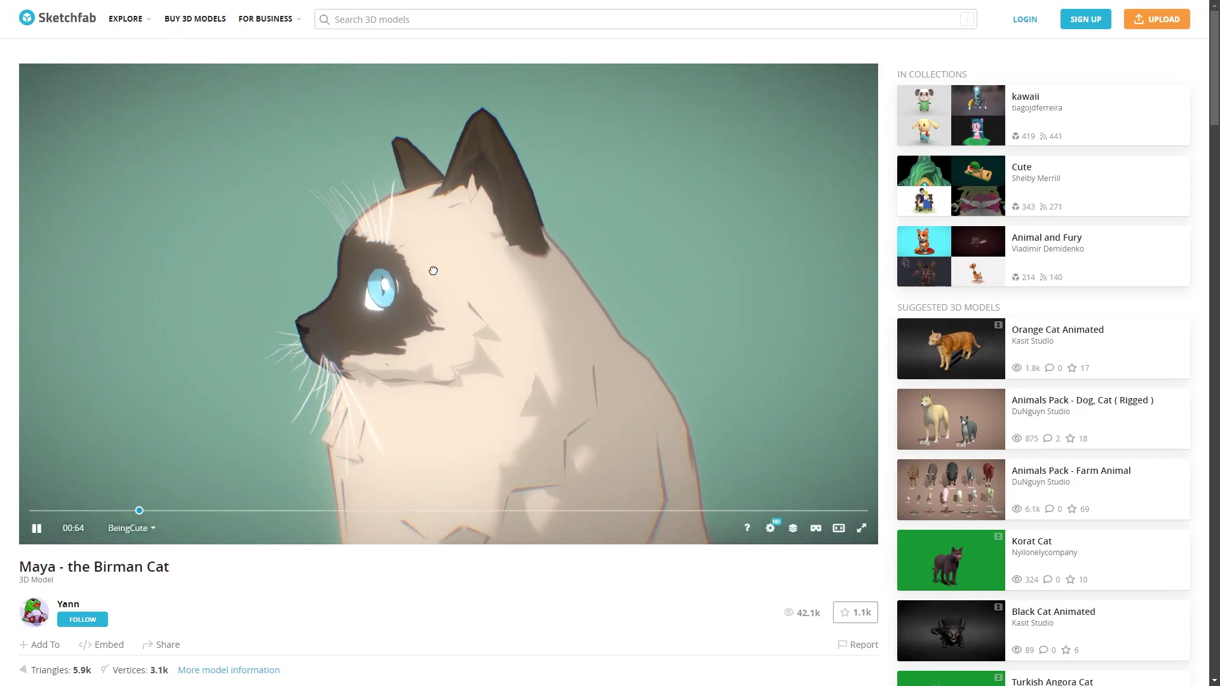
Select the Birman cat's 5.9k triangle count, then the YouTube tutorial's title.
{"action": "left_click_drag", "start_coordinate": [77, 671], "coordinate": [89, 672]}
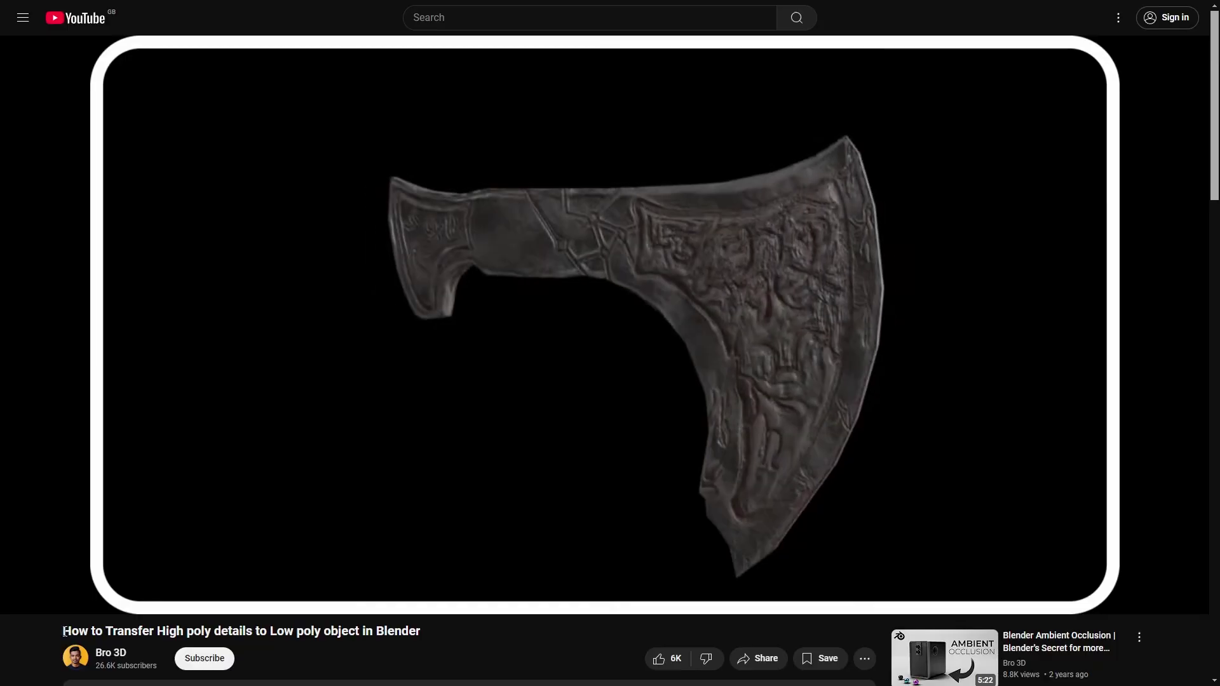
{"action": "left_click_drag", "start_coordinate": [63, 632], "coordinate": [449, 632]}
{"action": "left_click", "coordinate": [449, 632]}
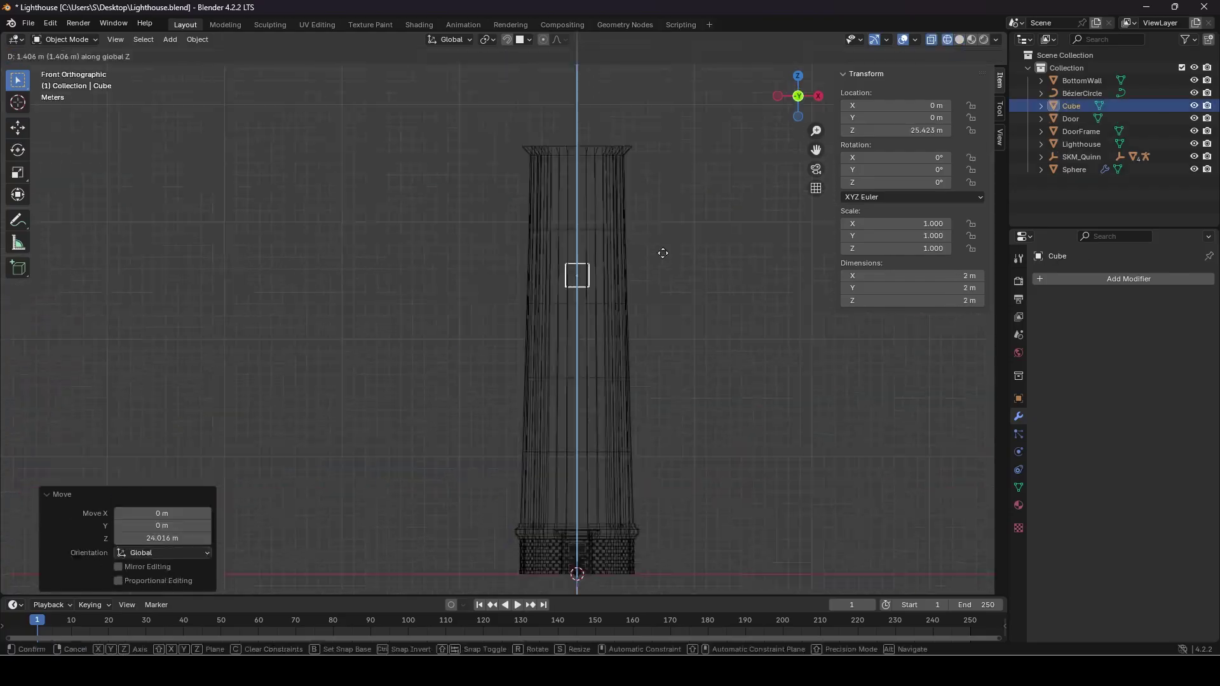
Orbit the finished louvred door and wall lamp into a perspective view.
{"action": "middle_click_drag", "start_coordinate": [662, 250], "coordinate": [435, 321]}
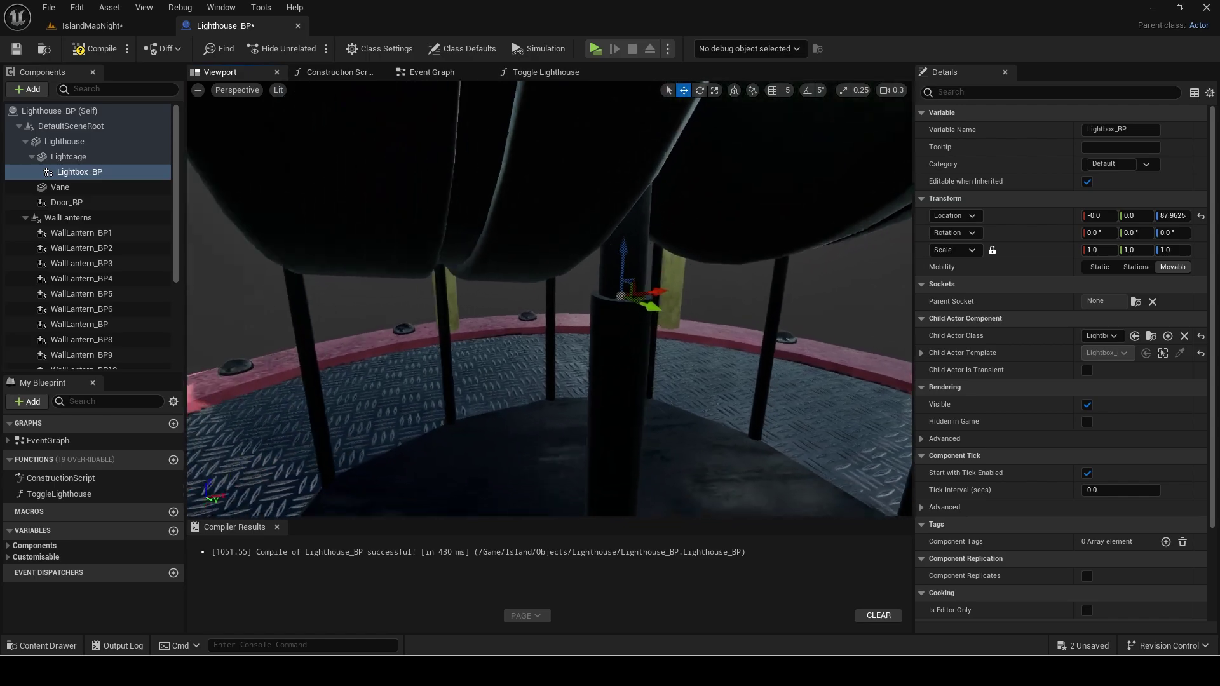
{"action": "scroll", "coordinate": [628, 352], "scroll_direction": "down", "scroll_amount": 5}
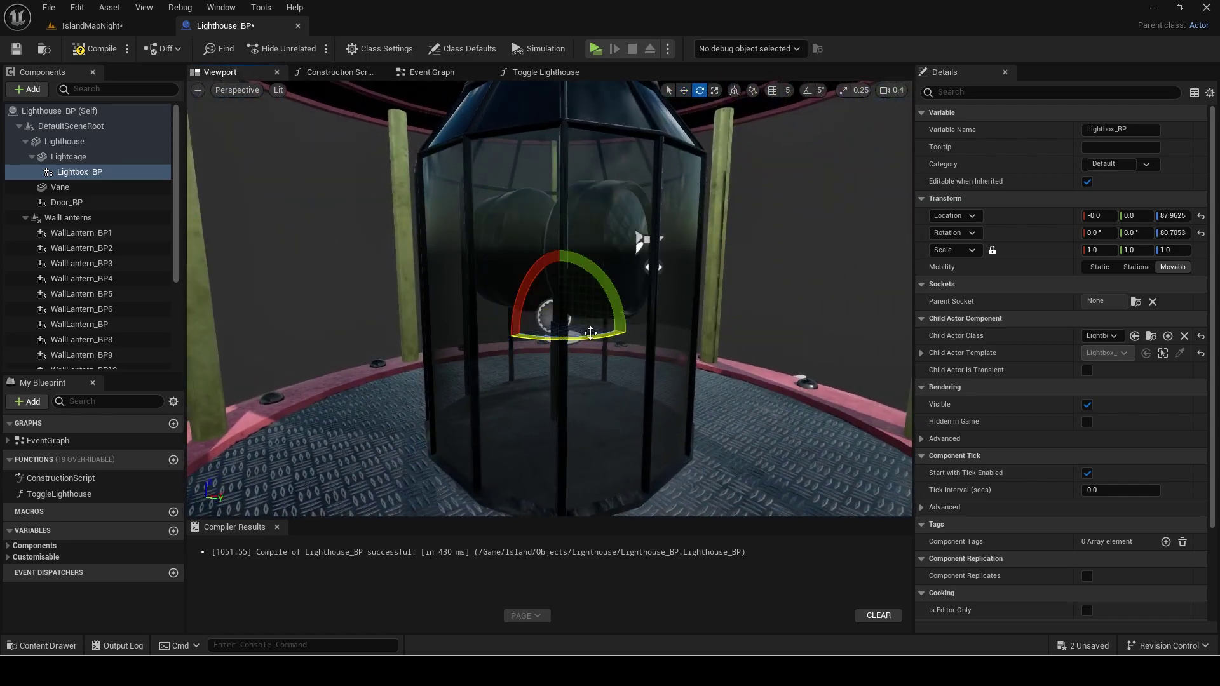
Tilt the camera over the lamp cage and run the character onto the window landing.
{"action": "right_click_drag", "start_coordinate": [597, 270], "coordinate": [597, 257]}
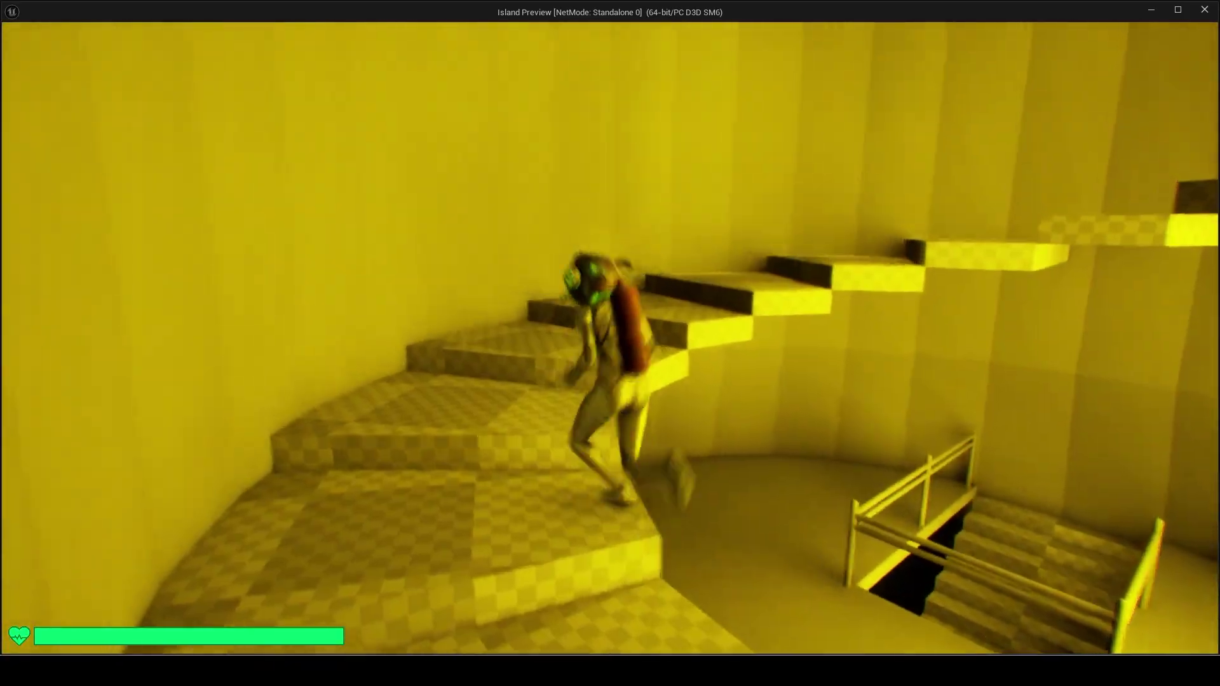
{"action": "key", "text": "w"}
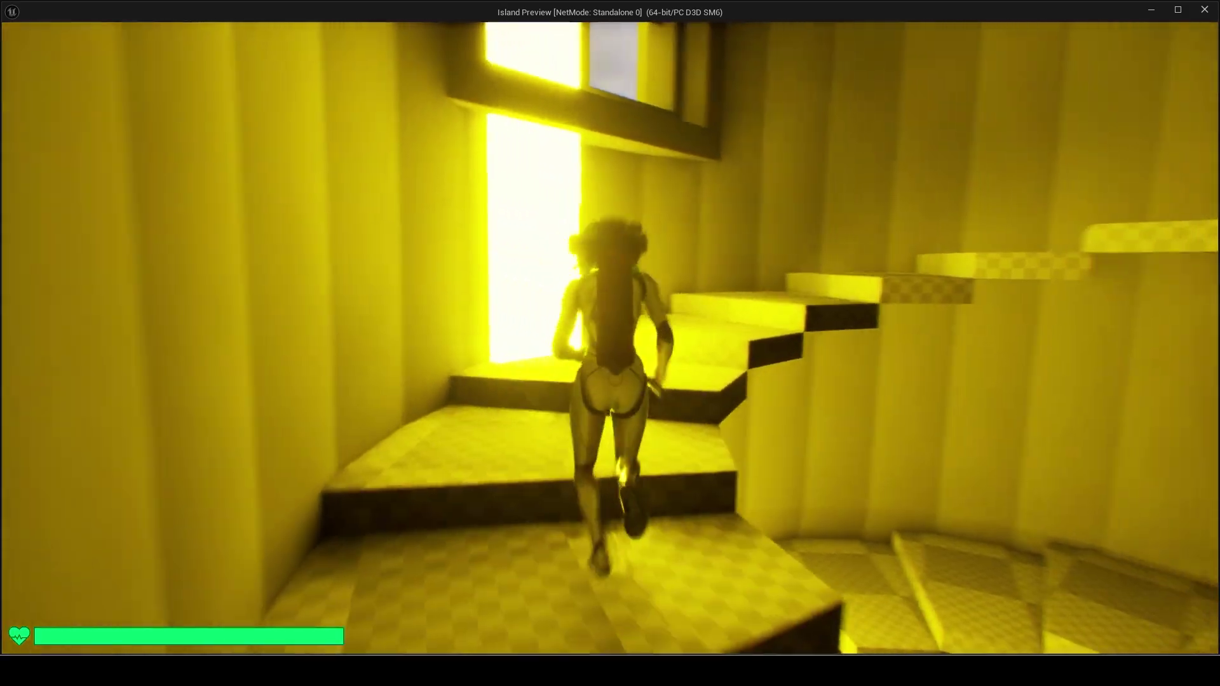
{"action": "key", "text": "w"}
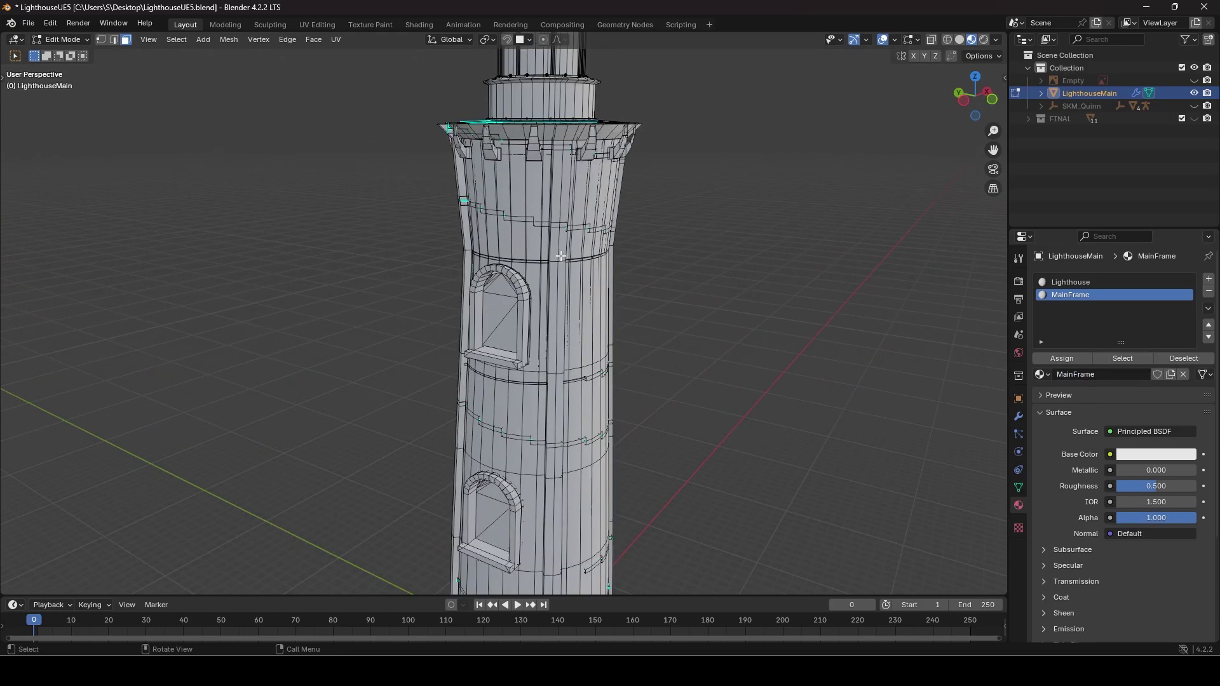
Unwrap the UVs of the selected lighthouse tower faces.
{"action": "middle_click_drag", "start_coordinate": [626, 240], "coordinate": [635, 317]}
{"action": "scroll", "coordinate": [636, 318], "scroll_direction": "down", "scroll_amount": 3}
{"action": "scroll", "coordinate": [629, 364], "scroll_direction": "up", "scroll_amount": 4}
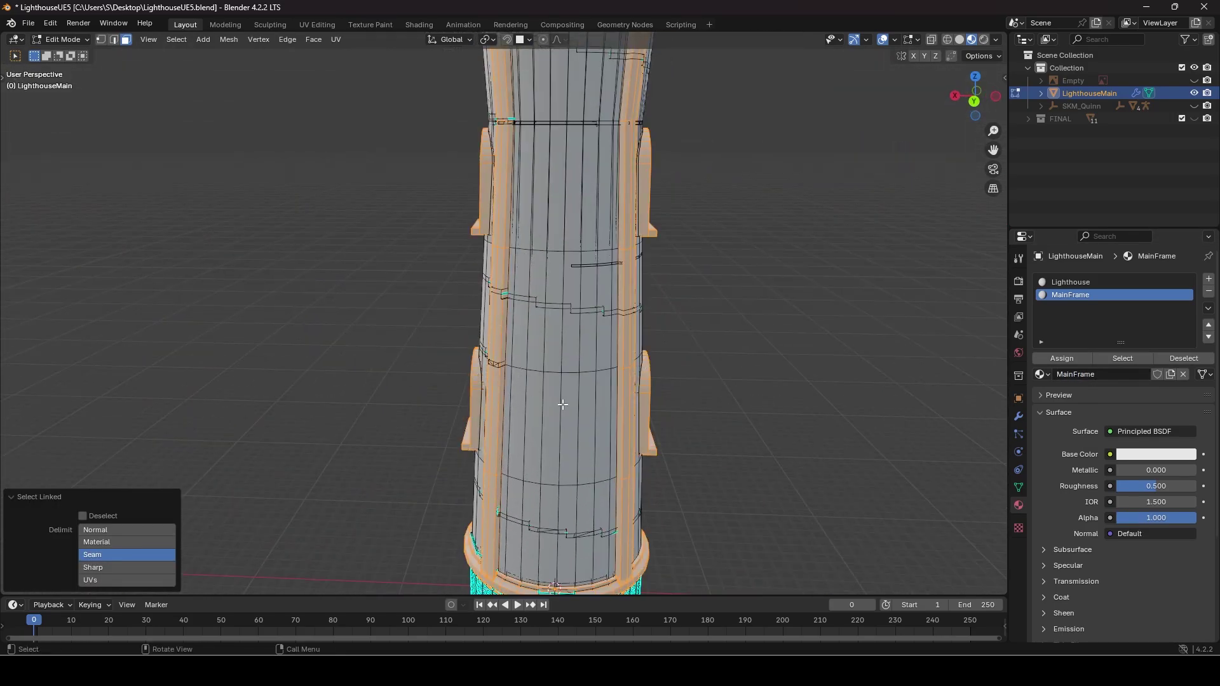
{"action": "scroll", "coordinate": [563, 405], "scroll_direction": "down", "scroll_amount": 5}
{"action": "middle_click_drag", "start_coordinate": [563, 405], "coordinate": [607, 357]}
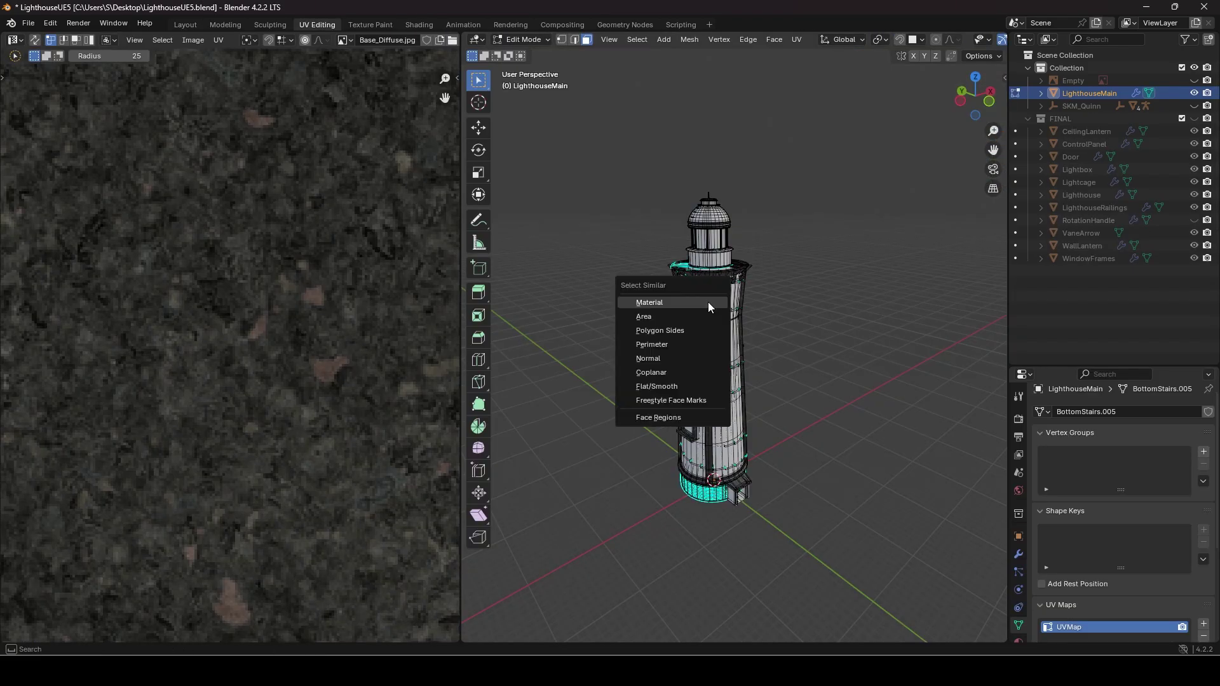
{"action": "left_click", "coordinate": [714, 305]}
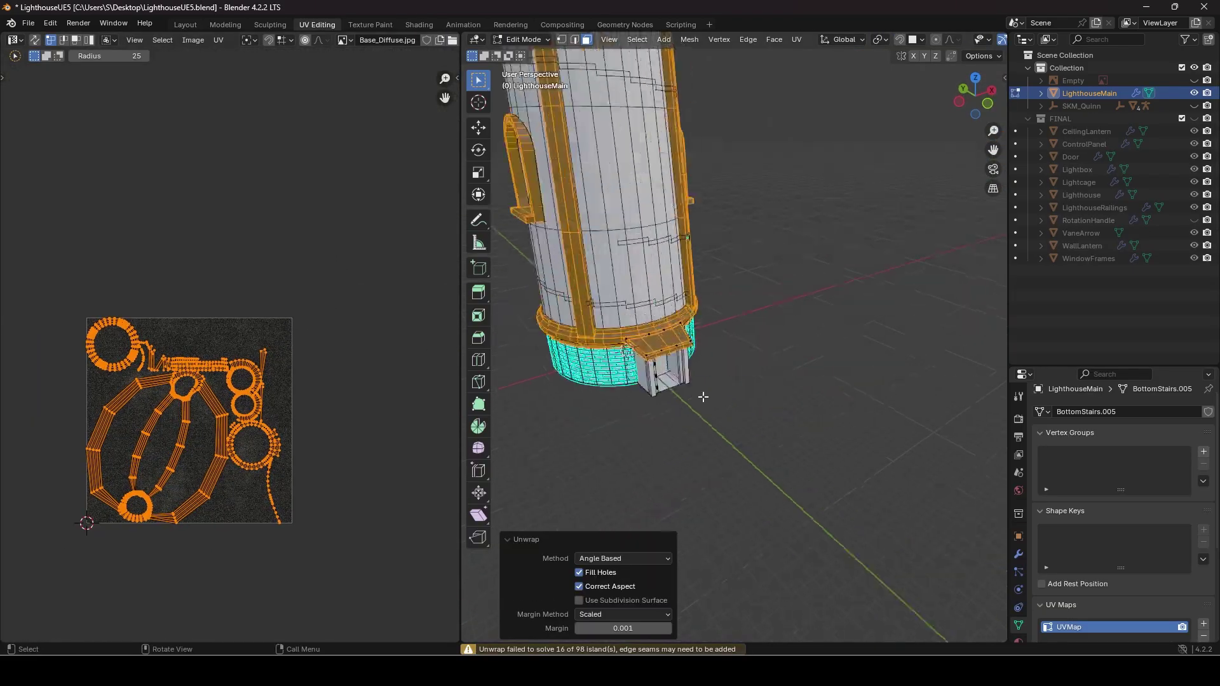
{"action": "scroll", "coordinate": [702, 401], "scroll_direction": "up", "scroll_amount": 5}
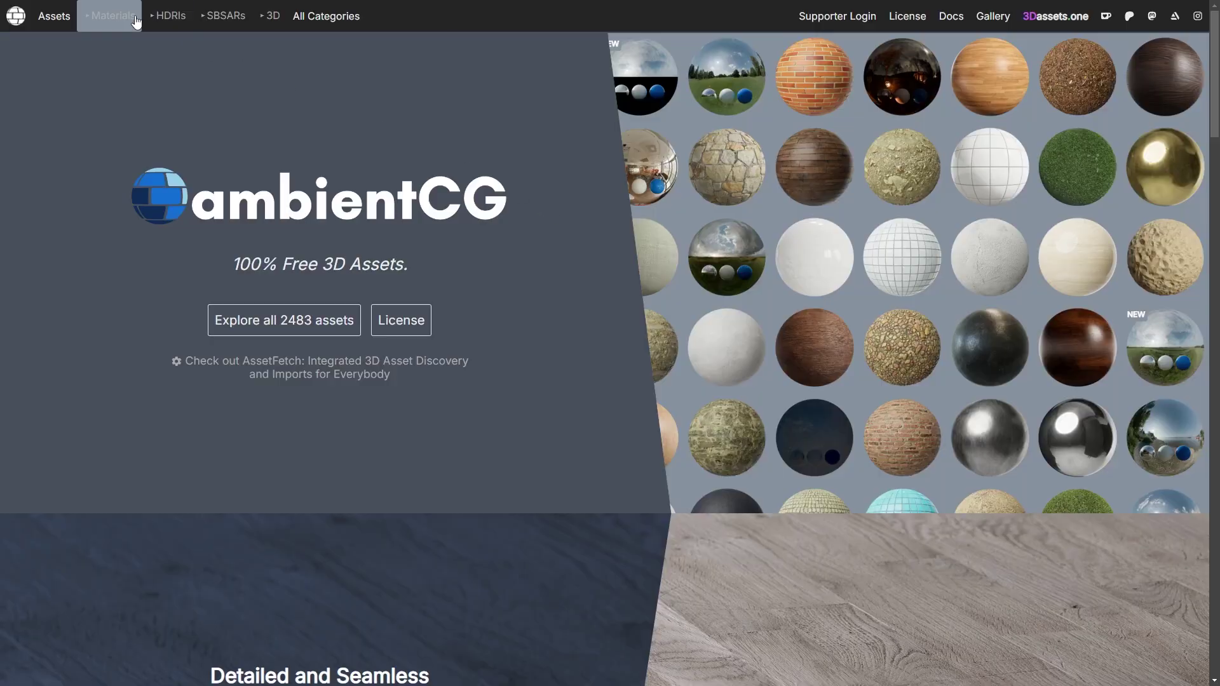
Filter the ambientCG PBR materials by 'metal' and open the Metal 046 B material page.
{"action": "left_click", "coordinate": [136, 21]}
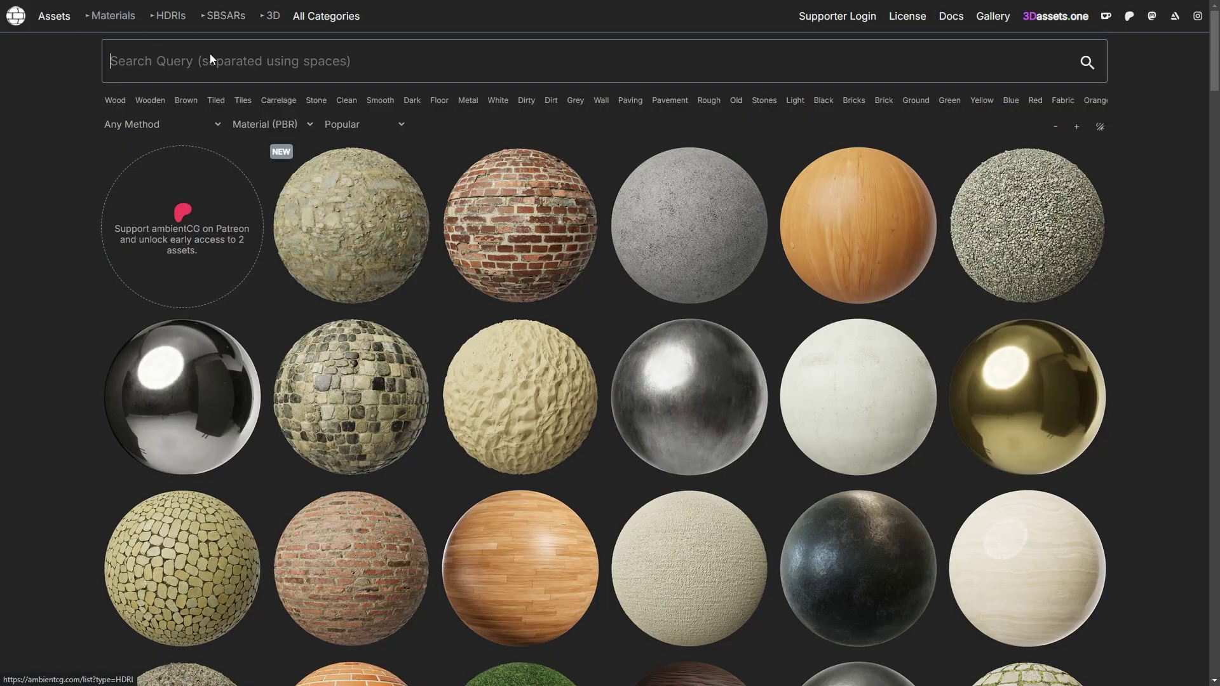
{"action": "left_click", "coordinate": [253, 68]}
{"action": "type", "text": "metal"}
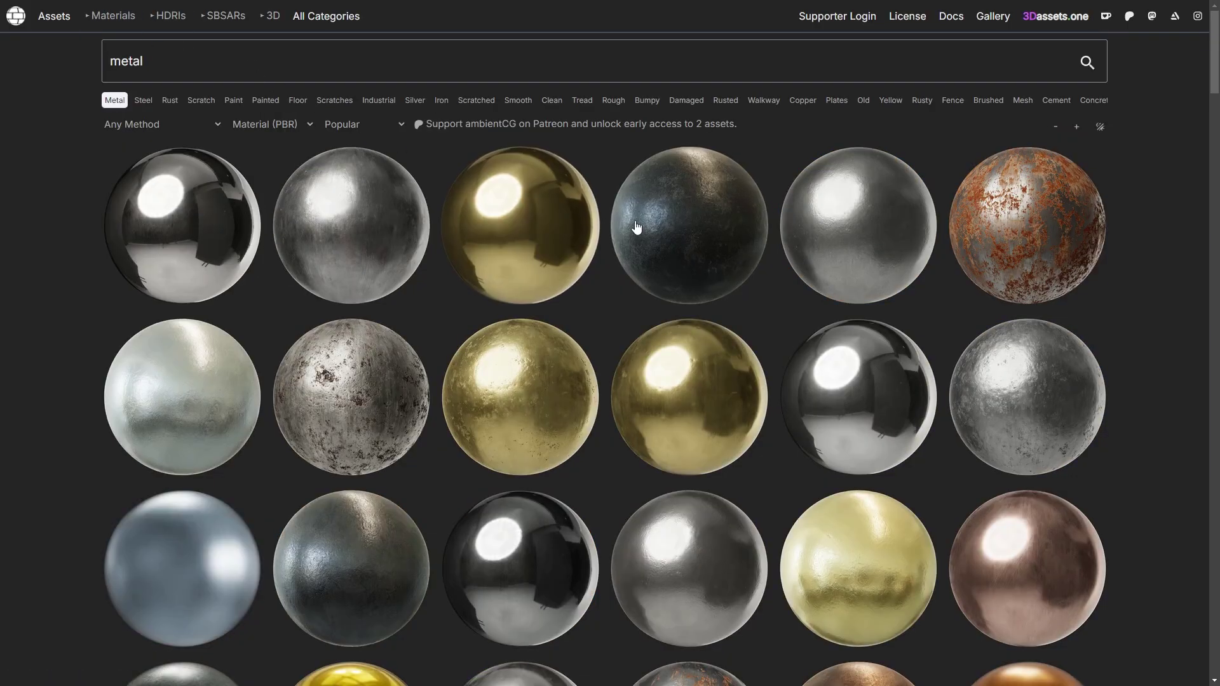
{"action": "left_click", "coordinate": [657, 231]}
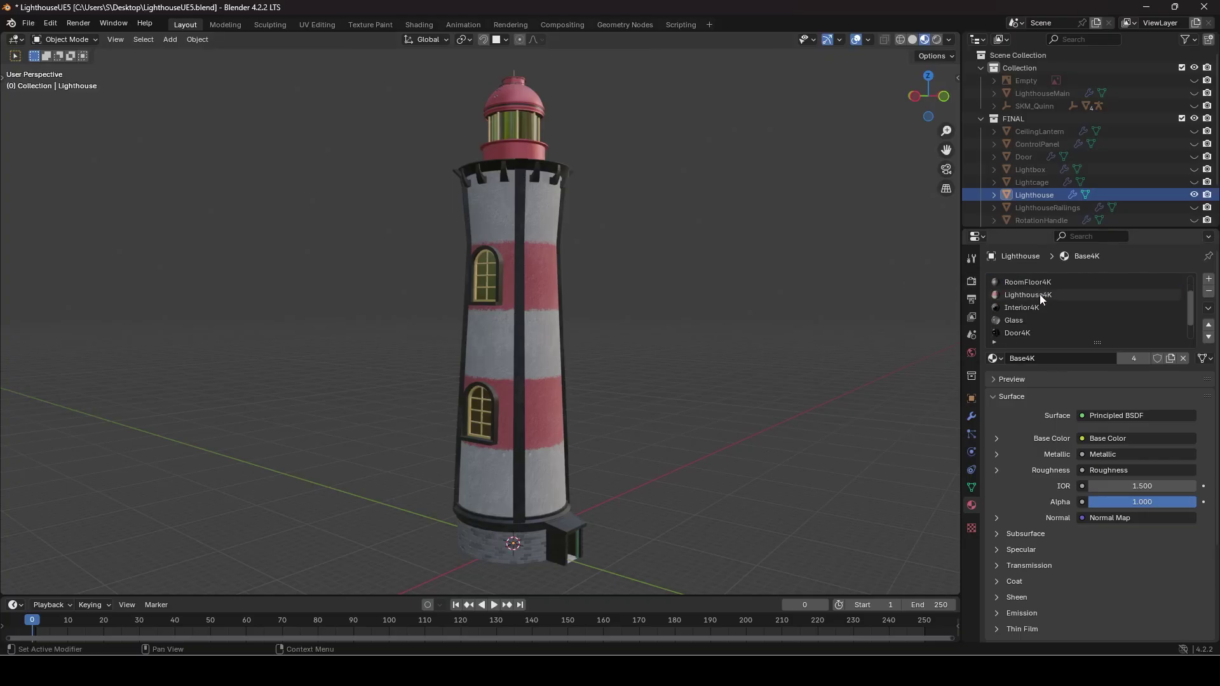
Select all faces sharing the tower's material and reposition the view over the Lighthouse_Diffuse.png.001 stripes.
{"action": "scroll", "coordinate": [1052, 321], "scroll_direction": "up", "scroll_amount": 2}
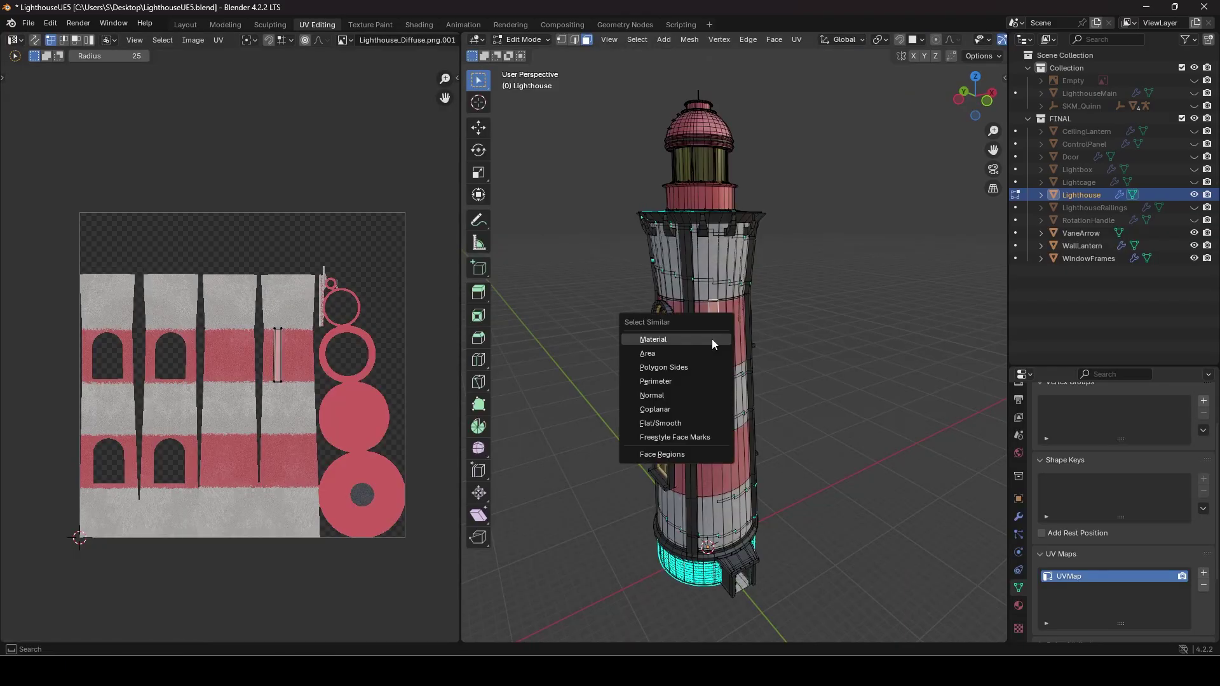
{"action": "left_click", "coordinate": [713, 344]}
{"action": "middle_click_drag", "start_coordinate": [744, 325], "coordinate": [756, 288], "text": "shift"}
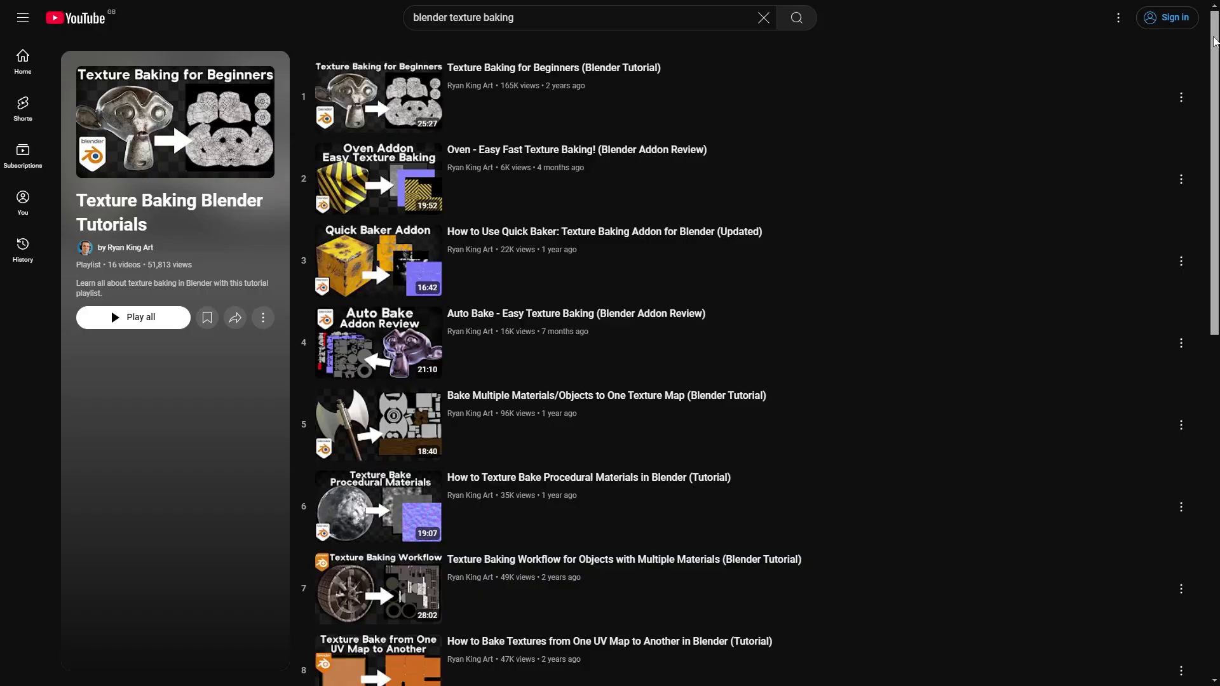
Scroll the Texture Baking Blender Tutorials playlist to the Bake Multiple Materials to One Texture Map video.
{"action": "scroll", "coordinate": [1215, 42], "scroll_direction": "down", "scroll_amount": 8}
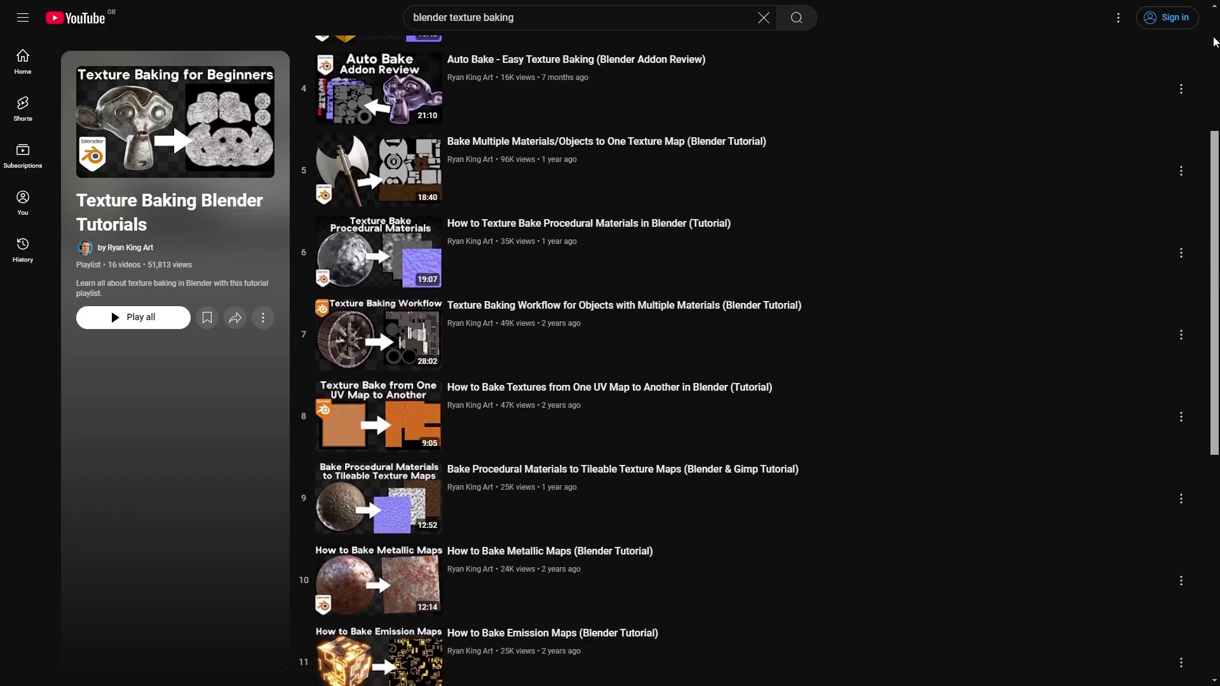
{"action": "scroll", "coordinate": [1215, 42], "scroll_direction": "down", "scroll_amount": 3}
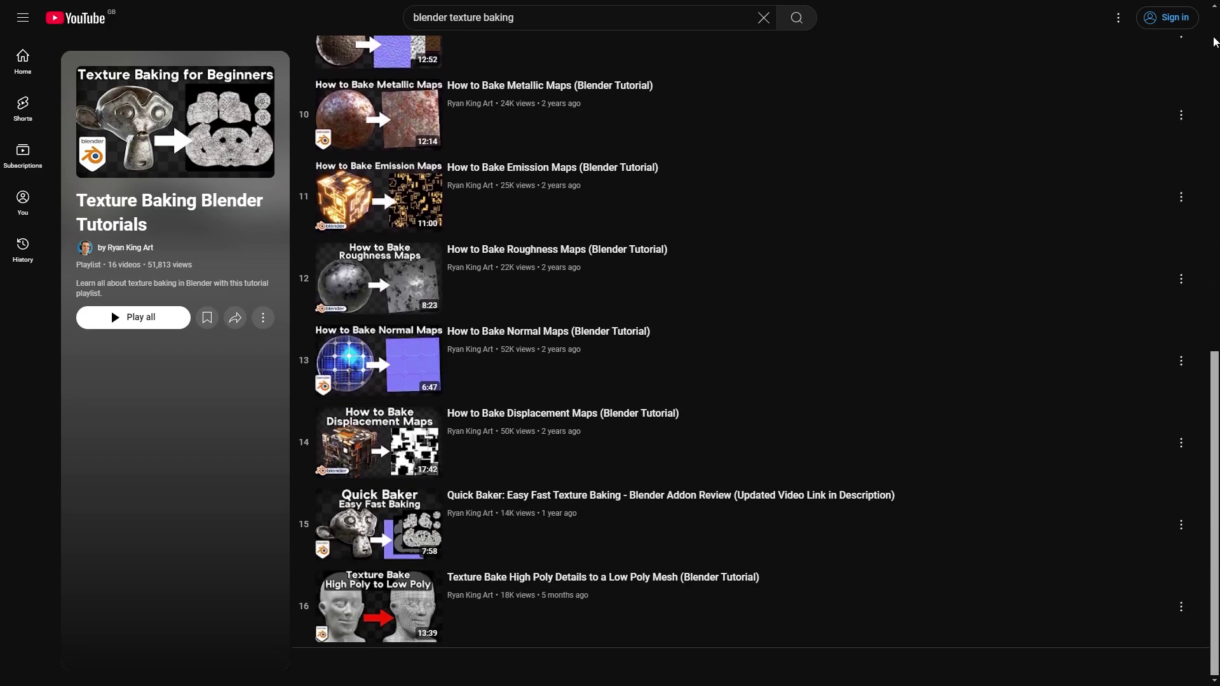
{"action": "scroll", "coordinate": [1215, 42], "scroll_direction": "up", "scroll_amount": 10}
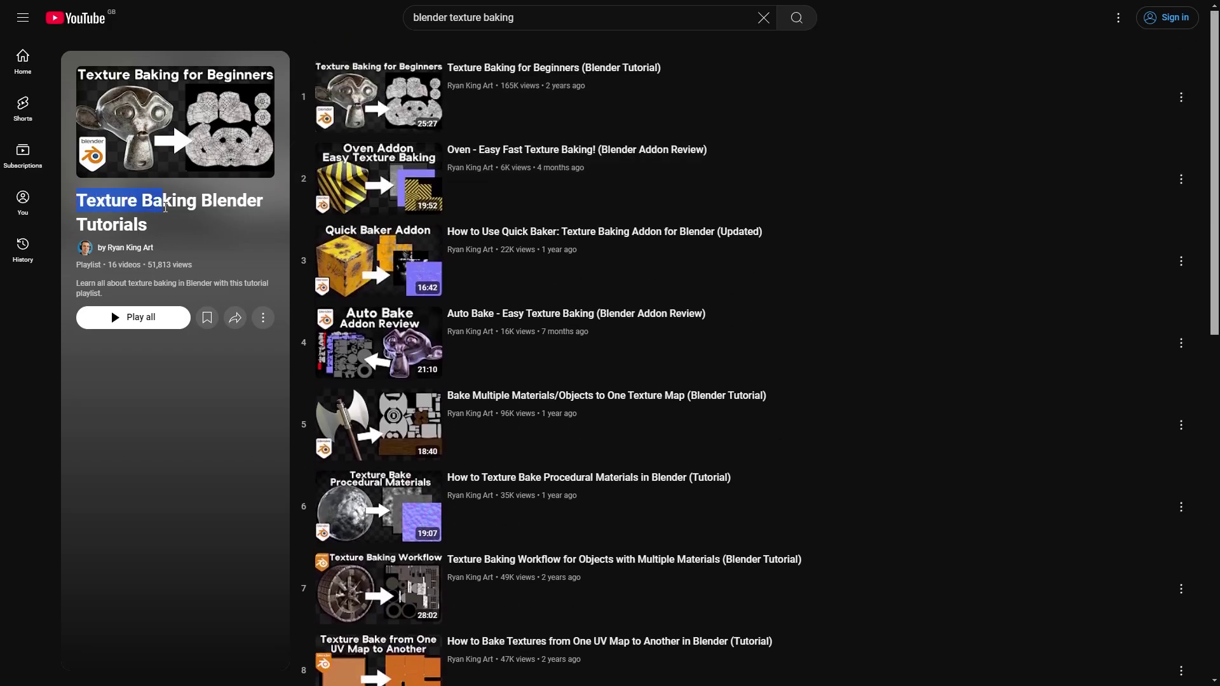
{"action": "left_click_drag", "start_coordinate": [165, 207], "coordinate": [168, 231]}
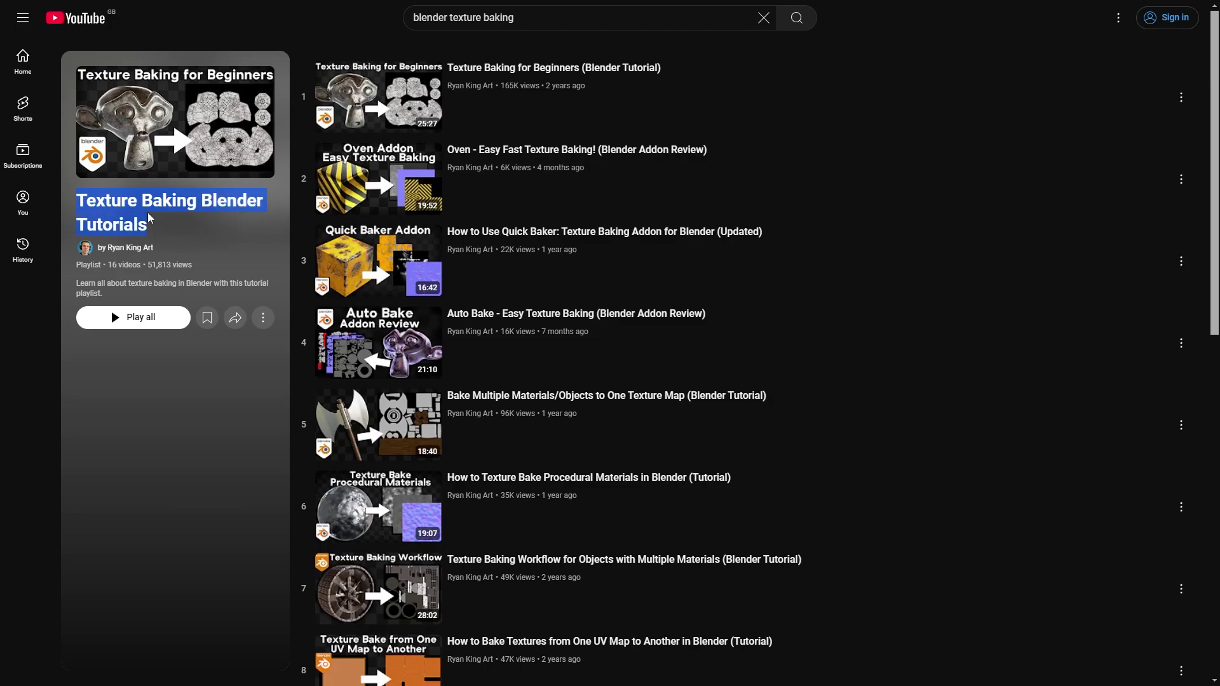
{"action": "left_click", "coordinate": [187, 375]}
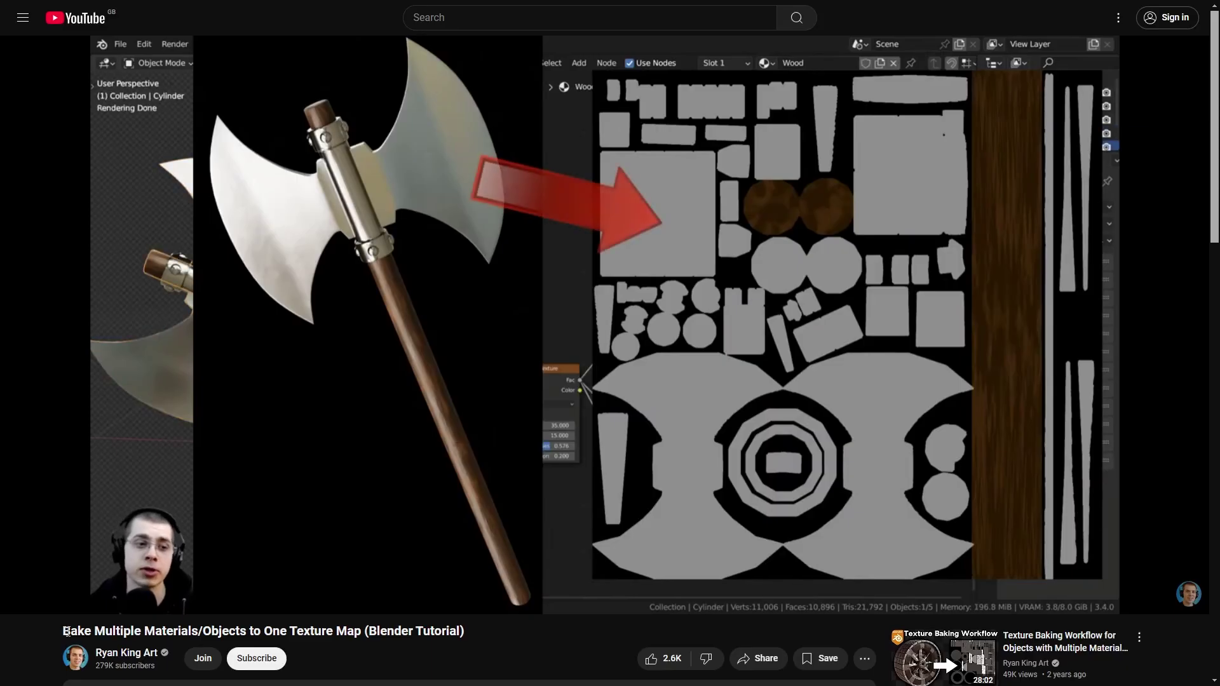
{"action": "left_click_drag", "start_coordinate": [63, 631], "coordinate": [464, 633]}
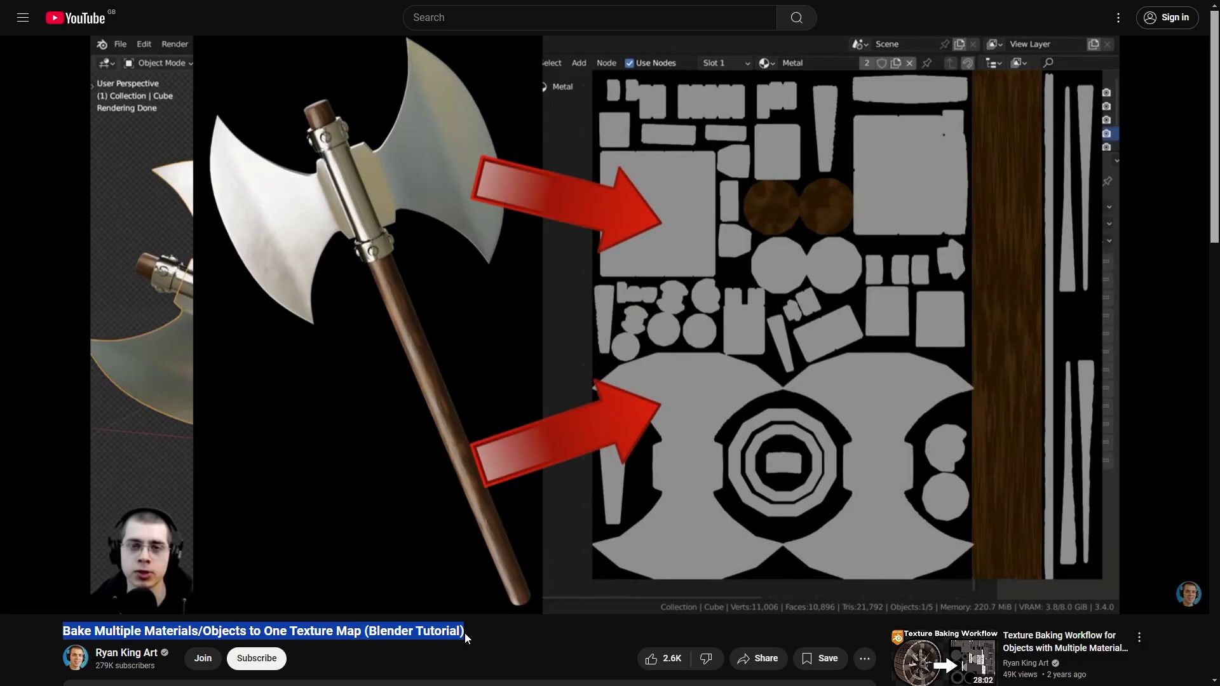
{"action": "left_click", "coordinate": [512, 630]}
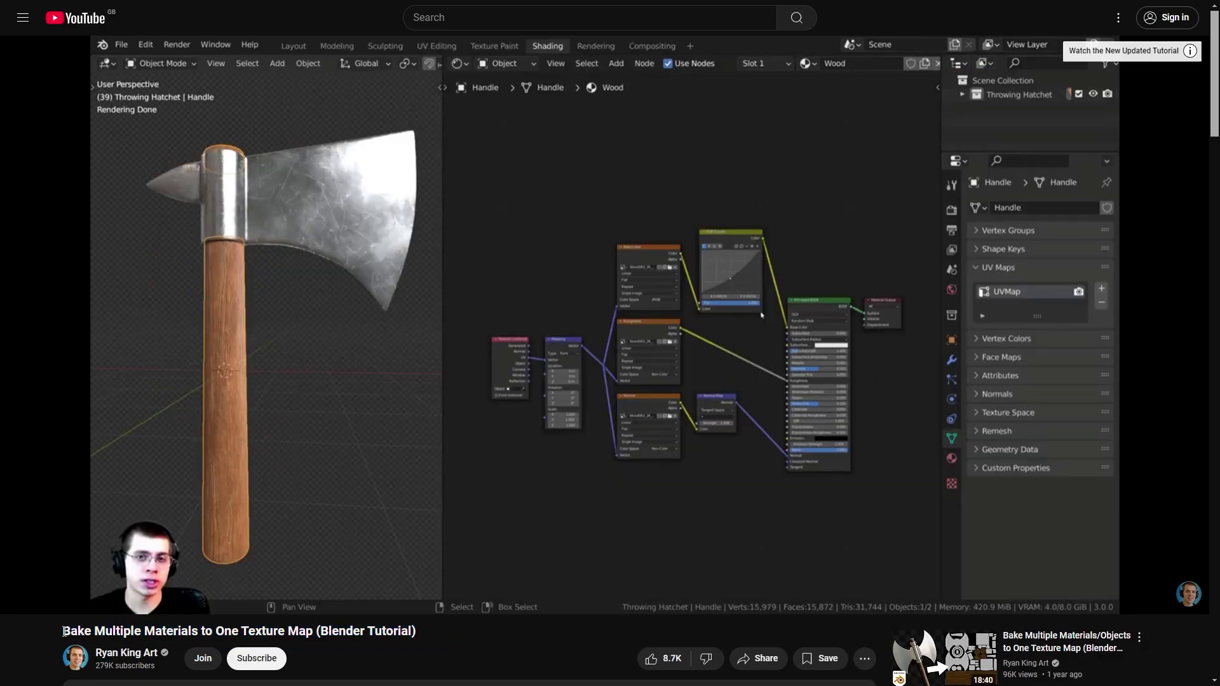
{"action": "left_click_drag", "start_coordinate": [63, 631], "coordinate": [421, 634]}
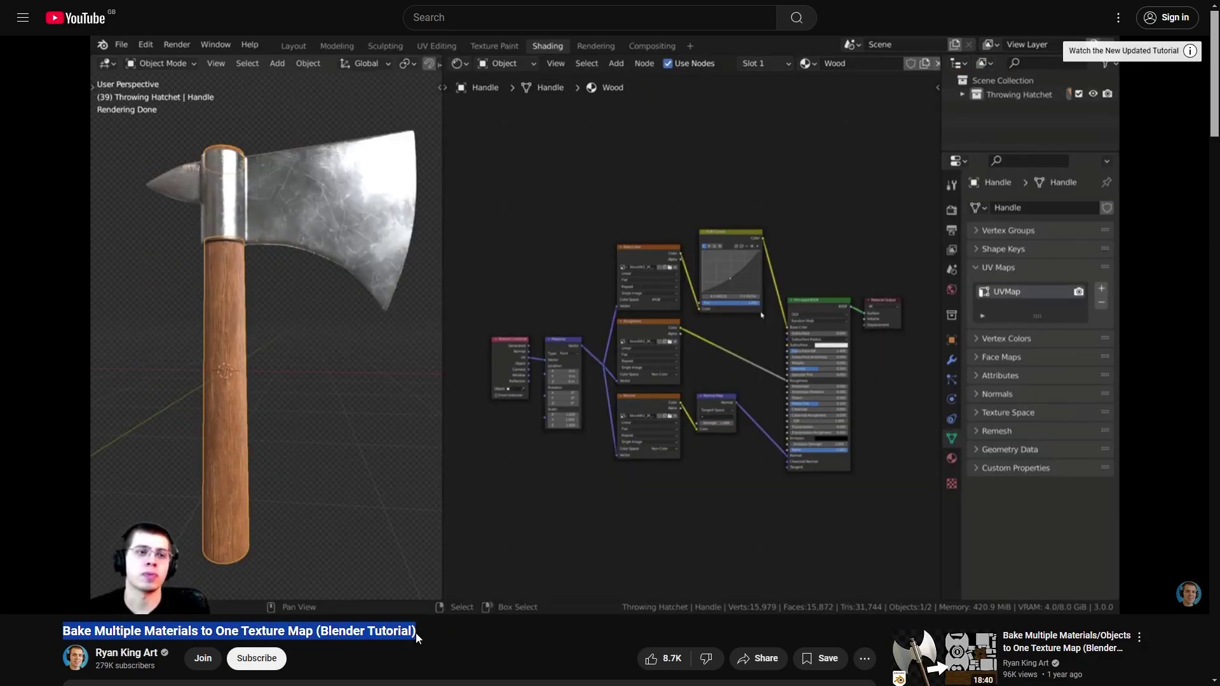
{"action": "left_click", "coordinate": [478, 638]}
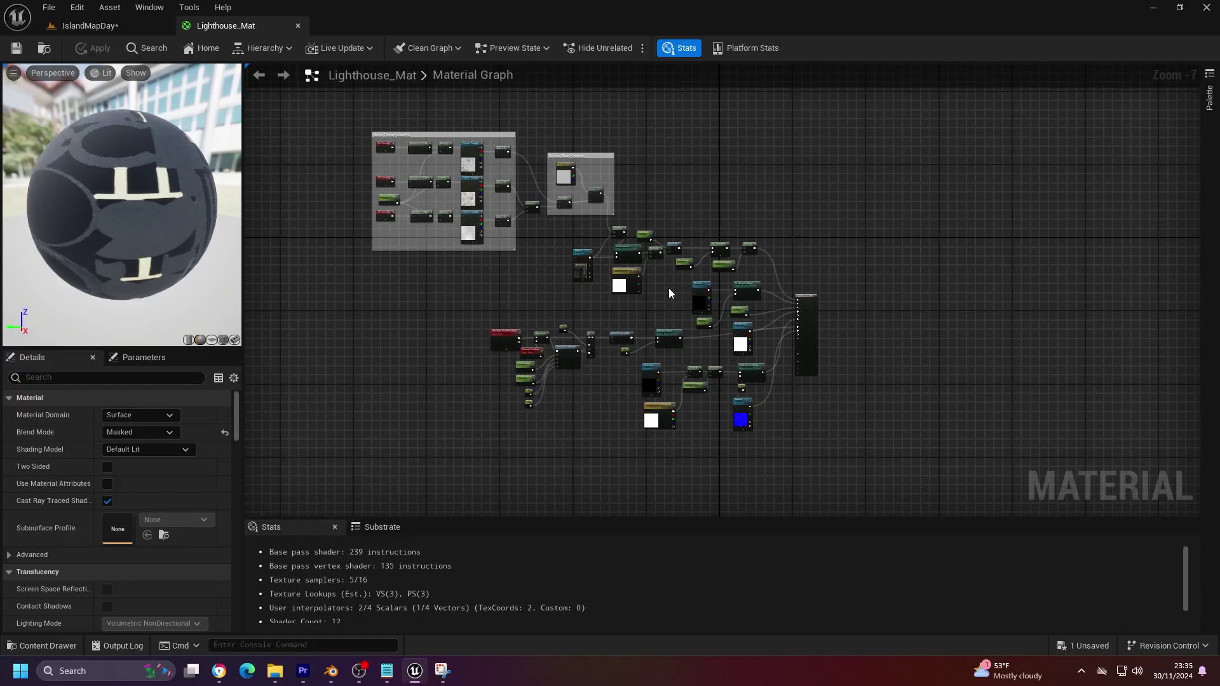
Pan around the Lighthouse_Mat material graph over to the macro texture variation nodes.
{"action": "scroll", "coordinate": [670, 288], "scroll_direction": "up", "scroll_amount": 3}
{"action": "right_click_drag", "start_coordinate": [670, 288], "coordinate": [579, 342]}
{"action": "right_click_drag", "start_coordinate": [428, 236], "coordinate": [865, 391]}
{"action": "scroll", "coordinate": [865, 390], "scroll_direction": "down", "scroll_amount": 4}
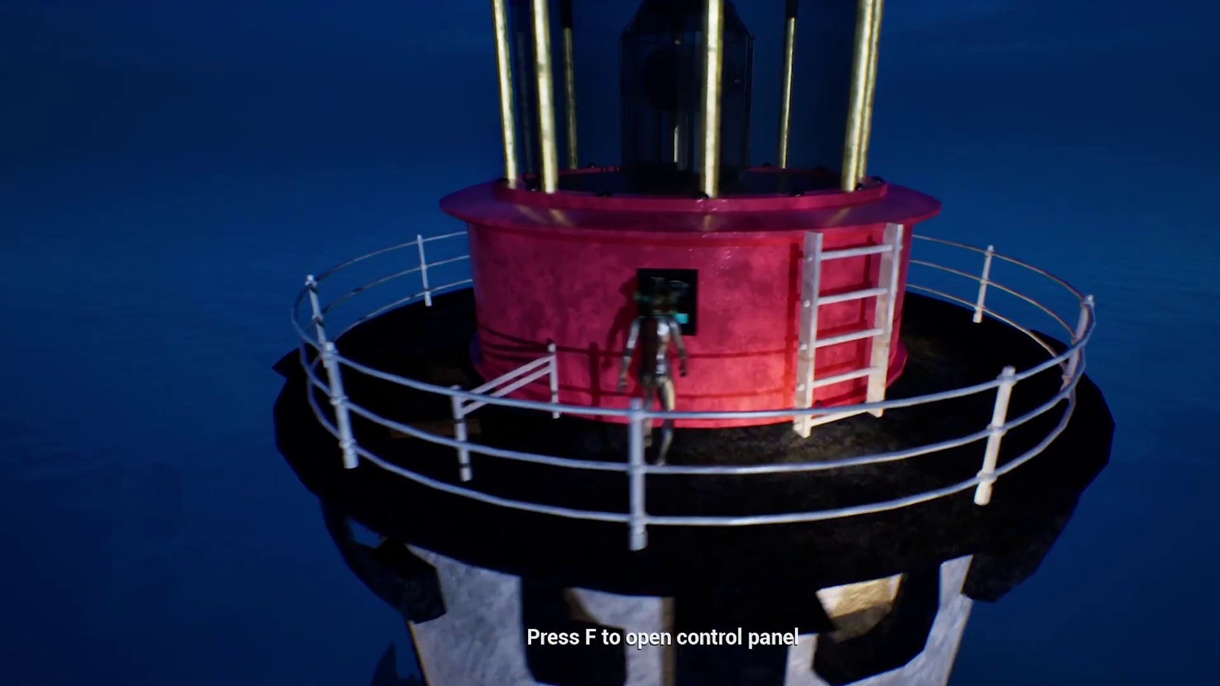
Bring up the lighthouse control panel and switch on the left light.
{"action": "key", "text": "f"}
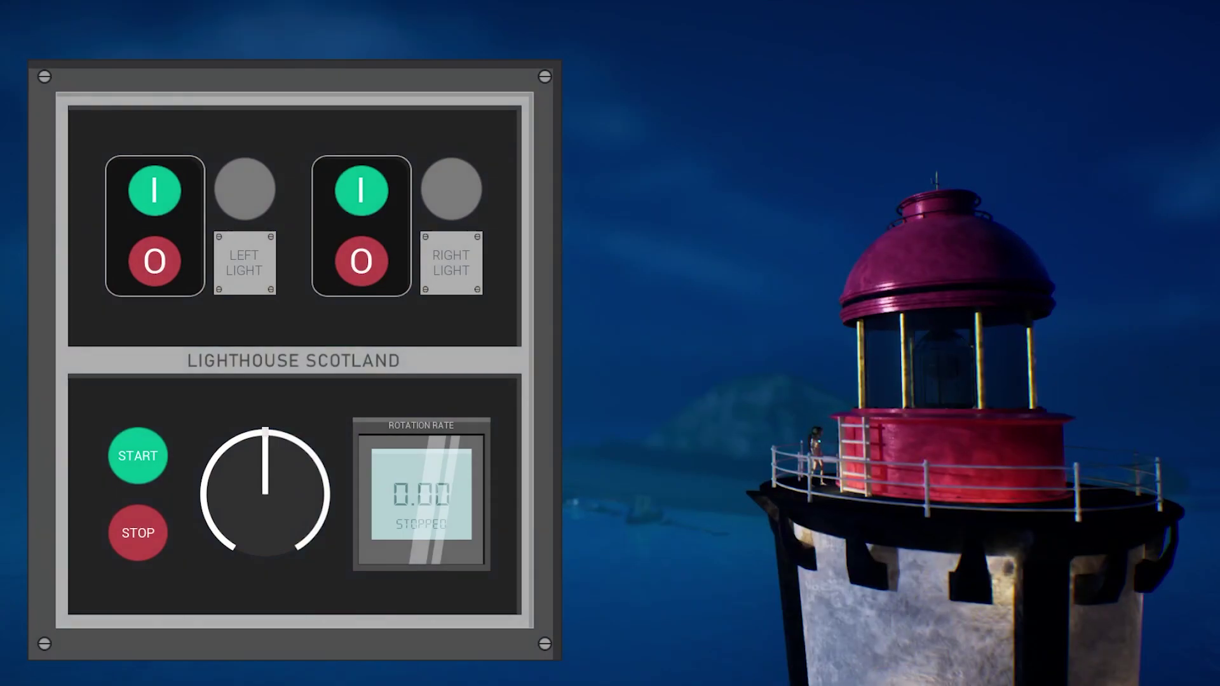
{"action": "left_click", "coordinate": [159, 196]}
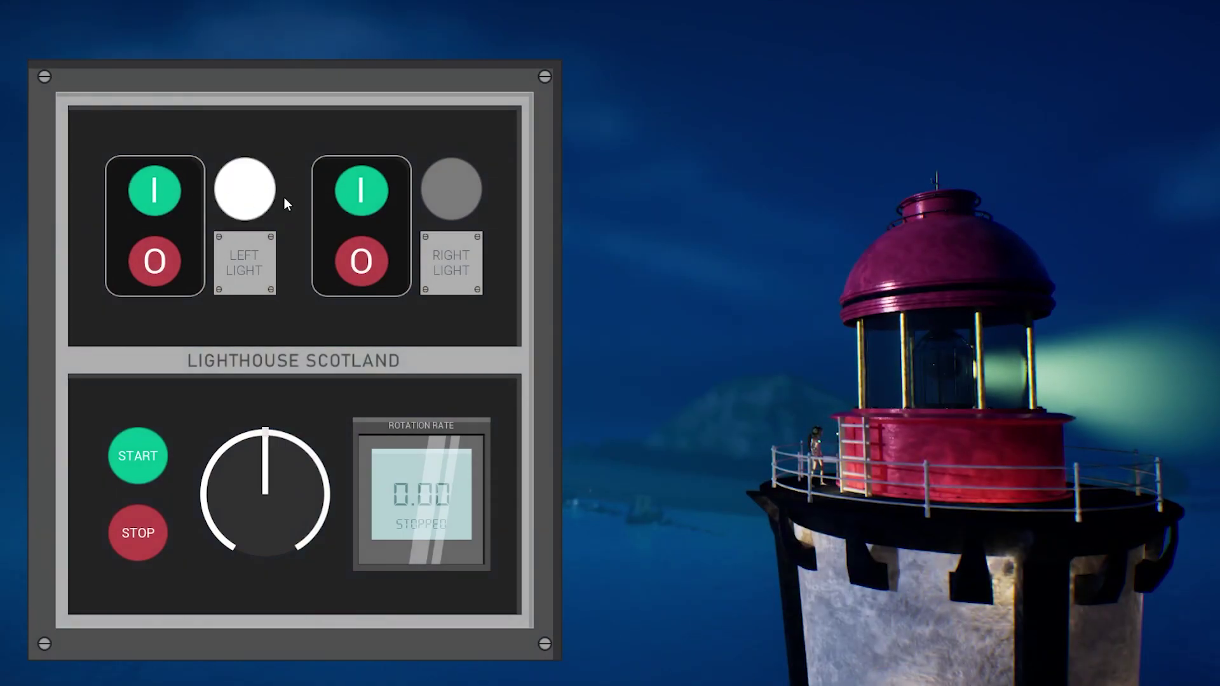